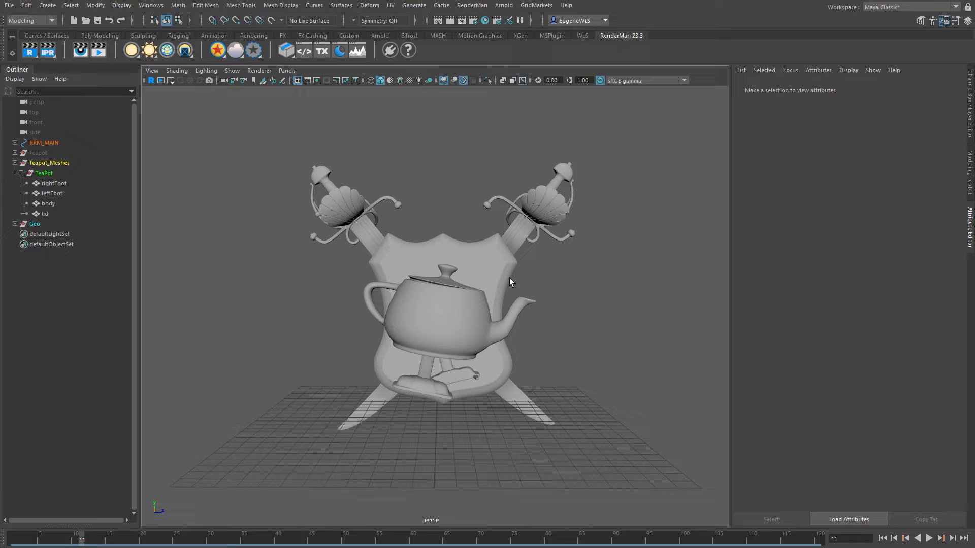
Step: Play the walking teapot animation and stop it at frame 49
{"action": "left_click", "coordinate": [929, 538]}
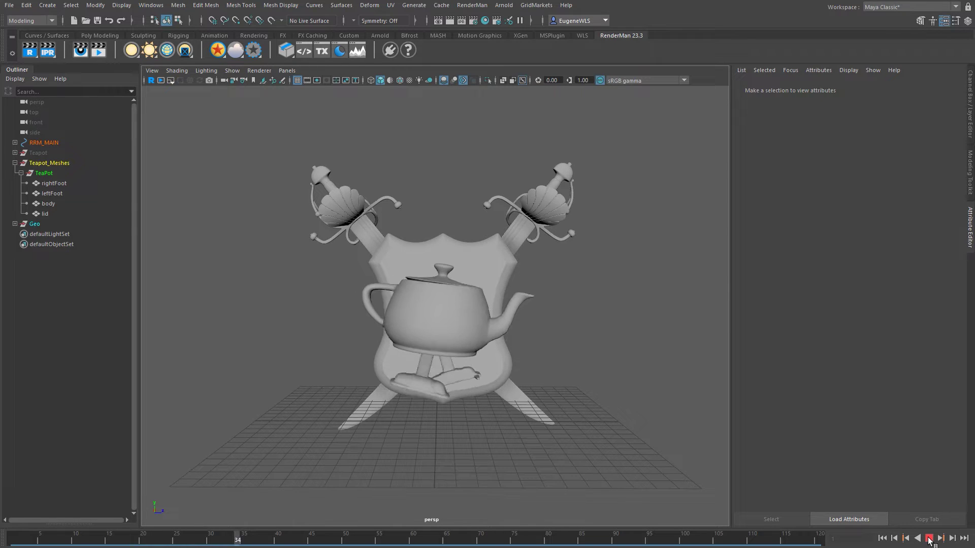
{"action": "left_click", "coordinate": [929, 539]}
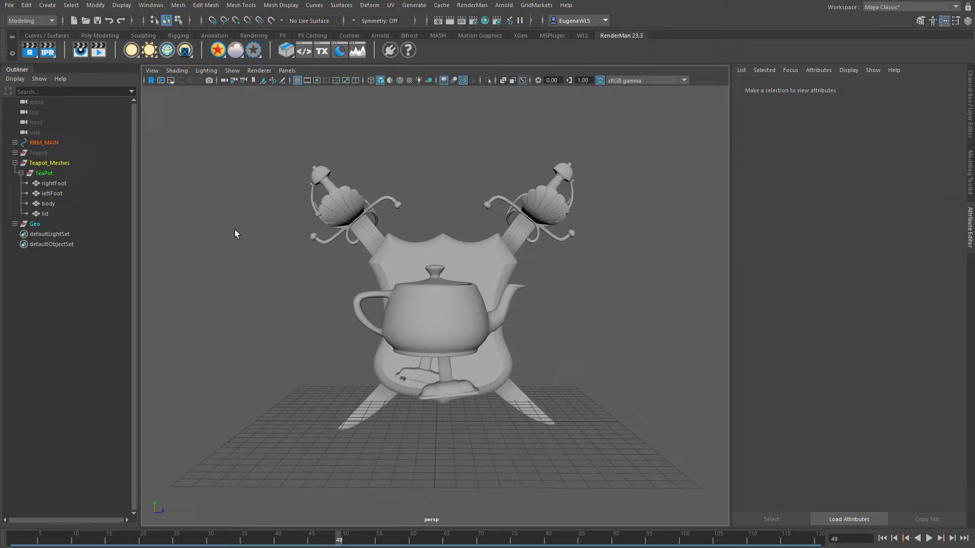
Step: Create a PxrRectLight at the scene origin and raise it above the teapot
{"action": "right_click", "coordinate": [135, 57]}
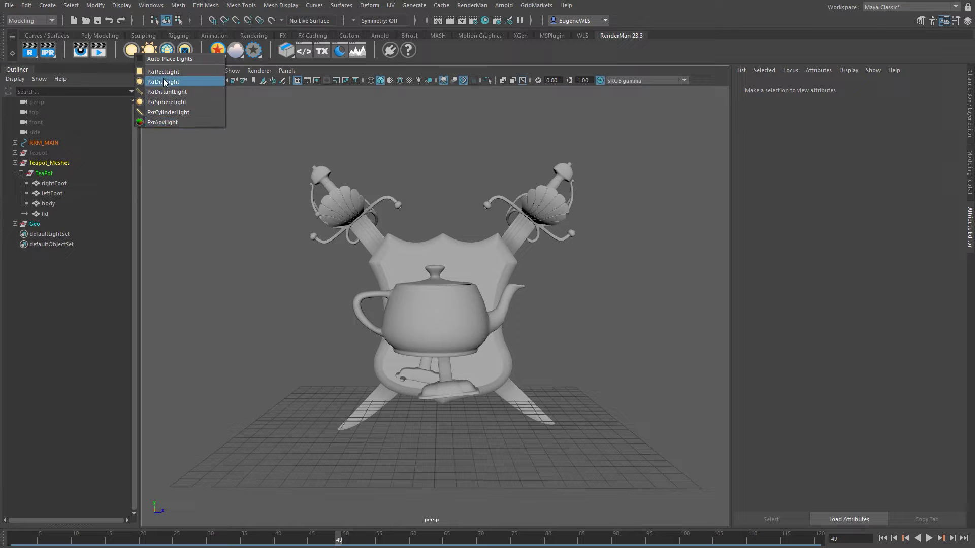
{"action": "left_click", "coordinate": [194, 173]}
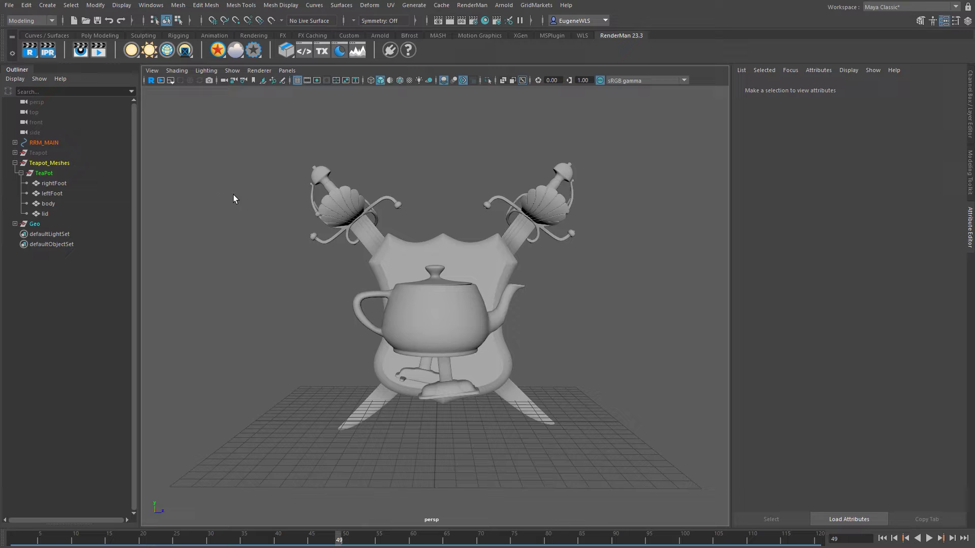
{"action": "left_click", "coordinate": [132, 50]}
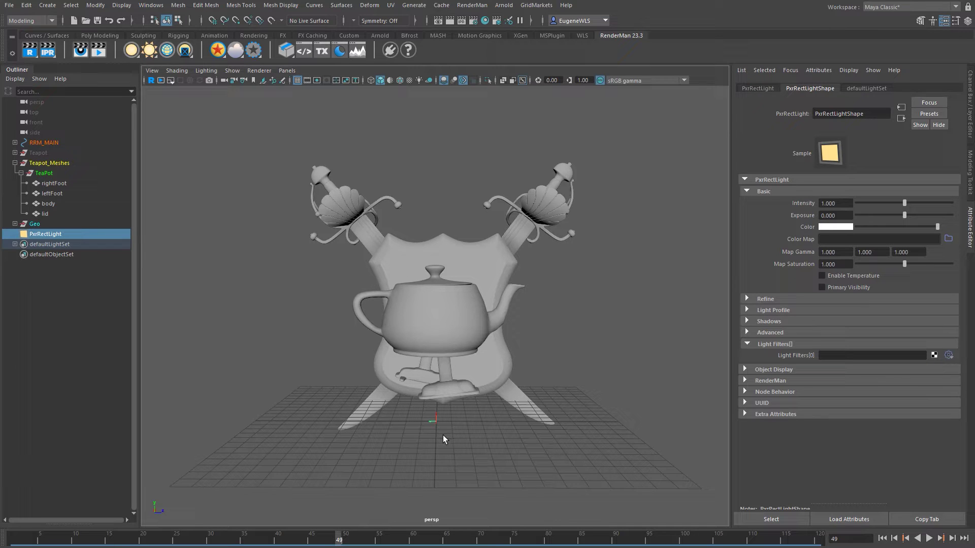
{"action": "left_click_drag", "start_coordinate": [455, 431], "coordinate": [416, 431], "text": "alt"}
{"action": "key", "text": "w"}
{"action": "left_click_drag", "start_coordinate": [432, 391], "coordinate": [432, 169]}
{"action": "key", "text": "e"}
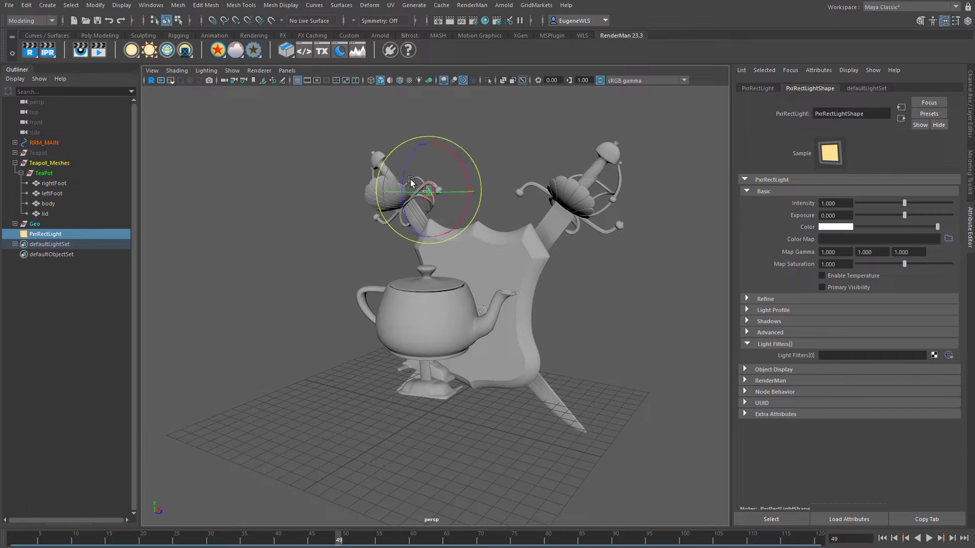
Step: Rotate the rectangular light to face straight down, enlarge it, and move it up above the sword handles
{"action": "key", "text": "w"}
{"action": "key", "text": "t"}
{"action": "key", "text": "e"}
{"action": "left_click_drag", "start_coordinate": [492, 158], "coordinate": [421, 239], "text": "alt"}
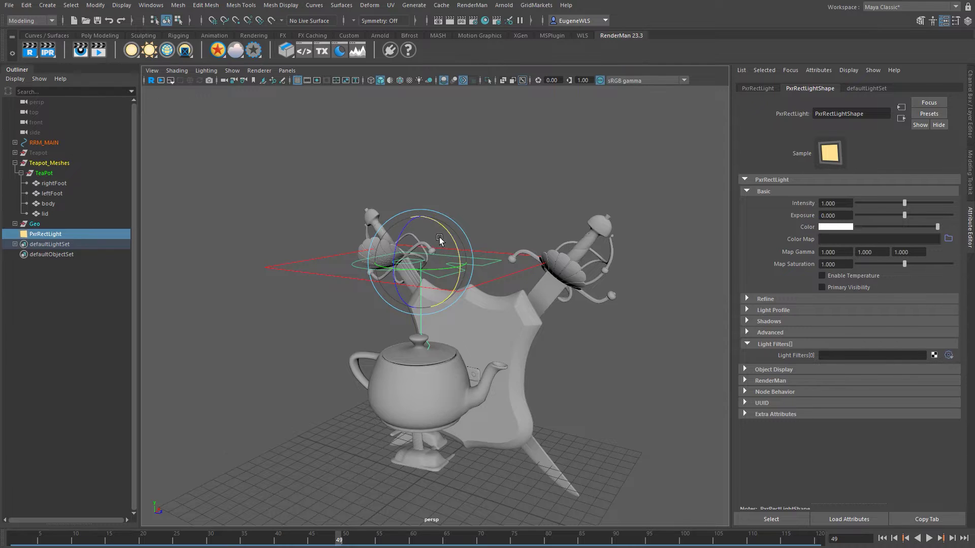
{"action": "key", "text": "w"}
{"action": "left_click_drag", "start_coordinate": [407, 199], "coordinate": [408, 92], "text": "alt"}
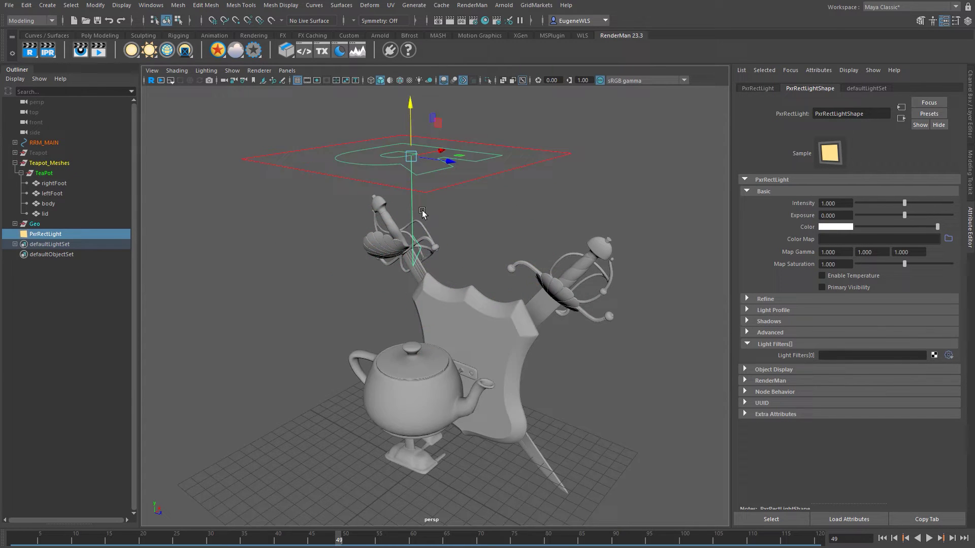
{"action": "left_click_drag", "start_coordinate": [385, 228], "coordinate": [397, 253], "text": "alt"}
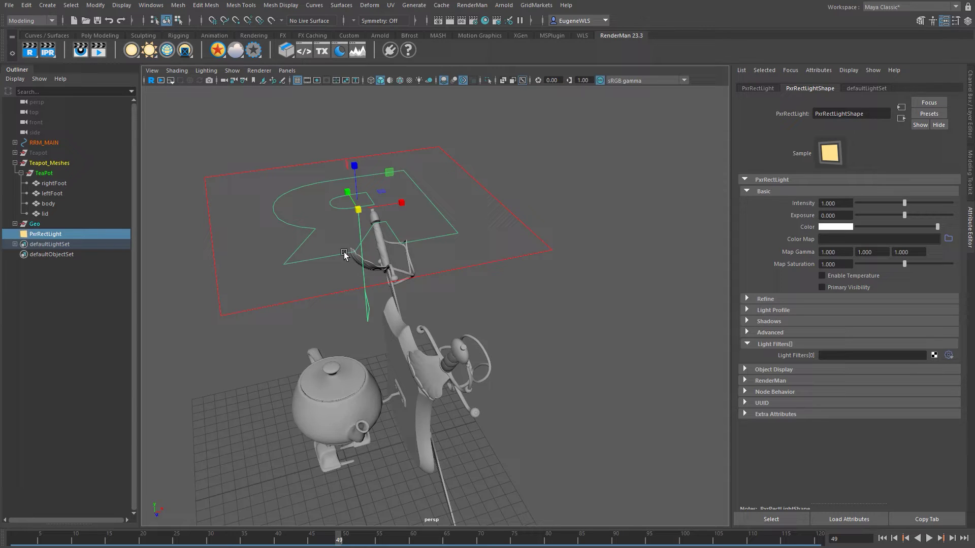
Step: Rotate the overhead light about its vertical axis so its edges line up with the shield
{"action": "key", "text": "e"}
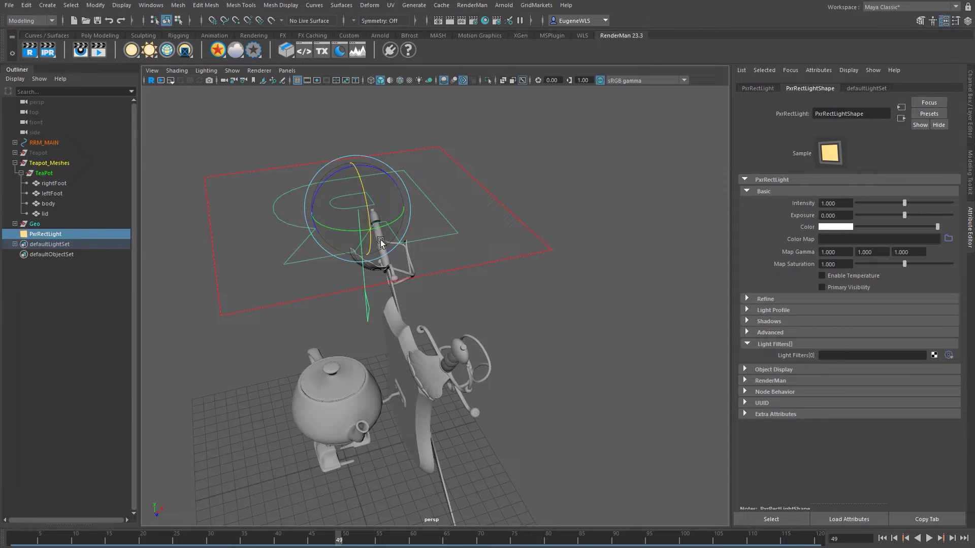
{"action": "left_click_drag", "start_coordinate": [327, 236], "coordinate": [448, 221]}
{"action": "key", "text": "ctrl+z"}
Step: Duplicate the overhead light, stand the copy upright facing the props, and lower it into place behind the shield
{"action": "key", "text": "w"}
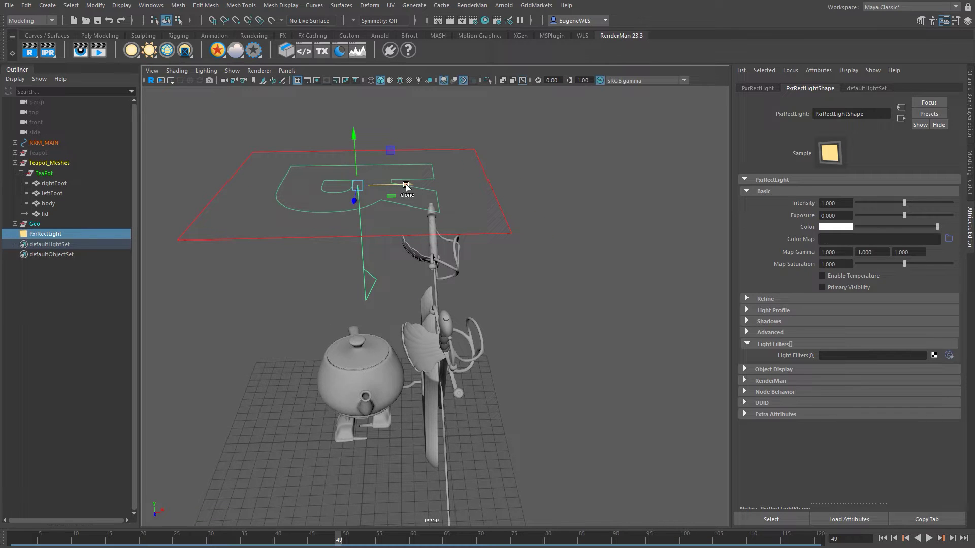
{"action": "left_click_drag", "start_coordinate": [406, 187], "coordinate": [562, 227], "text": "shift"}
{"action": "key", "text": "e"}
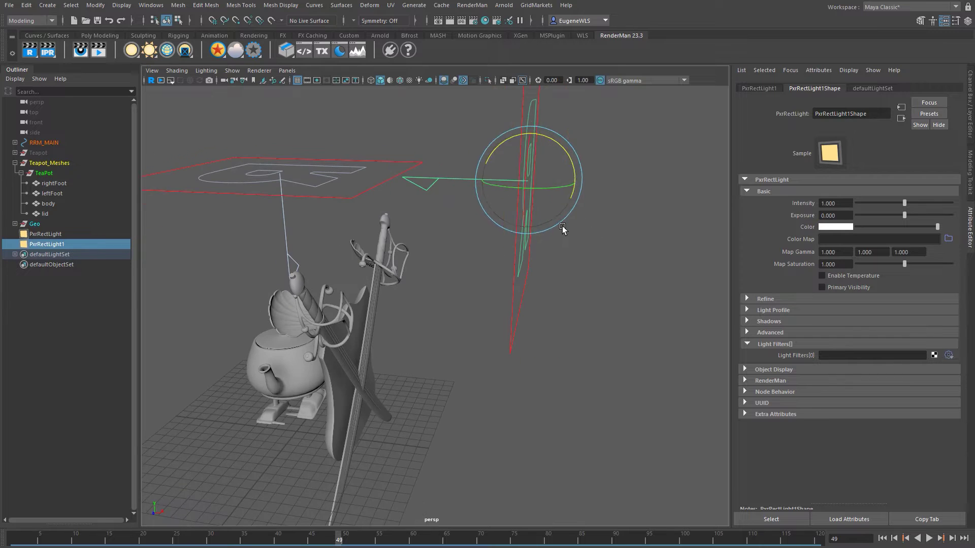
{"action": "key", "text": "w"}
{"action": "left_click_drag", "start_coordinate": [529, 185], "coordinate": [462, 311]}
{"action": "key", "text": "e"}
{"action": "key", "text": "w"}
{"action": "scroll", "coordinate": [462, 312], "scroll_direction": "up", "scroll_amount": 4}
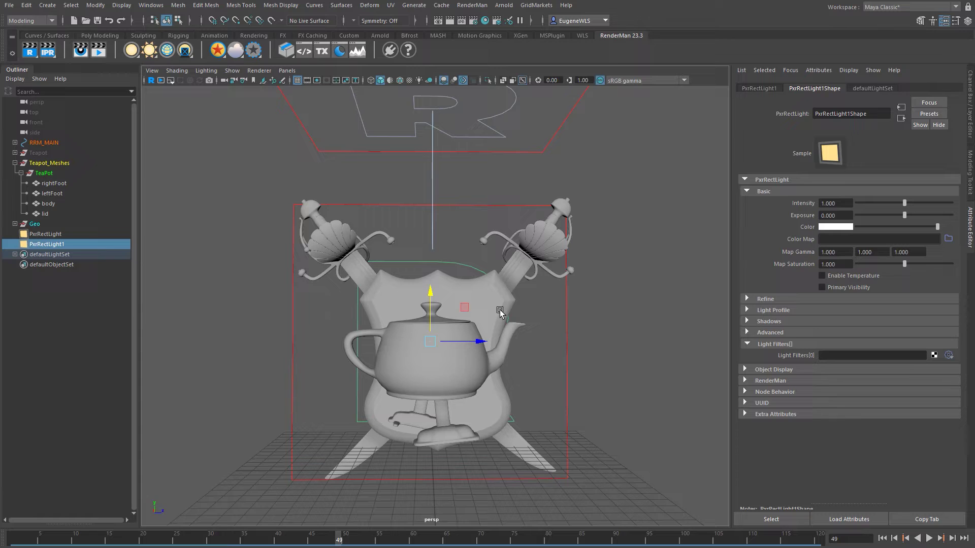
Step: Hide the viewport grid and move the overhead light slightly down toward the swords
{"action": "left_click", "coordinate": [298, 80]}
{"action": "key", "text": "f"}
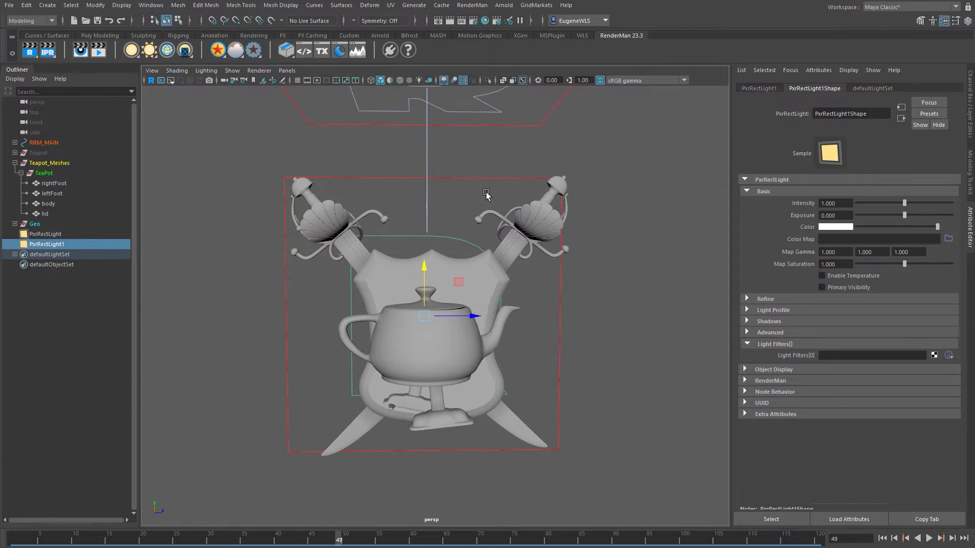
{"action": "left_click", "coordinate": [479, 127]}
{"action": "middle_click_drag", "start_coordinate": [454, 128], "coordinate": [464, 163], "text": "alt"}
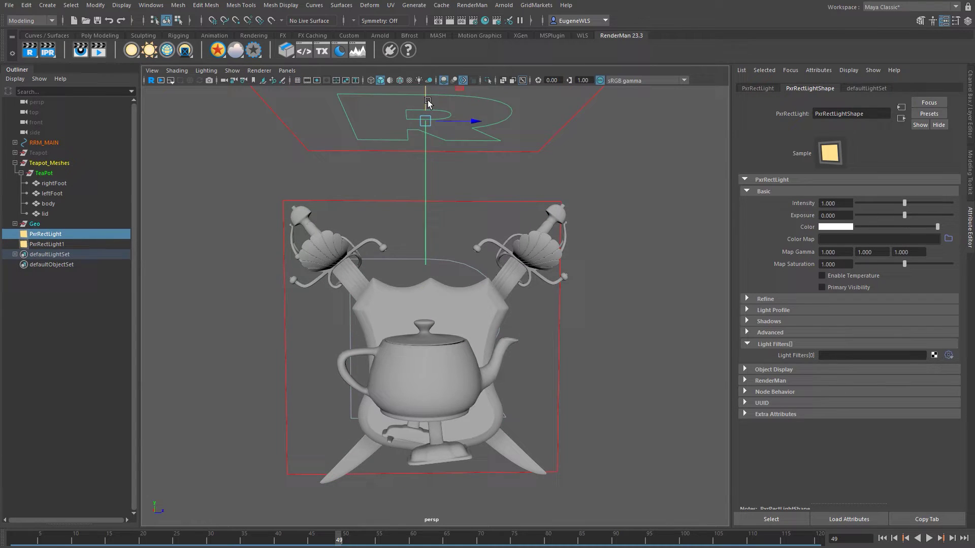
{"action": "left_click_drag", "start_coordinate": [428, 103], "coordinate": [426, 129]}
{"action": "left_click_drag", "start_coordinate": [539, 330], "coordinate": [552, 350], "text": "alt"}
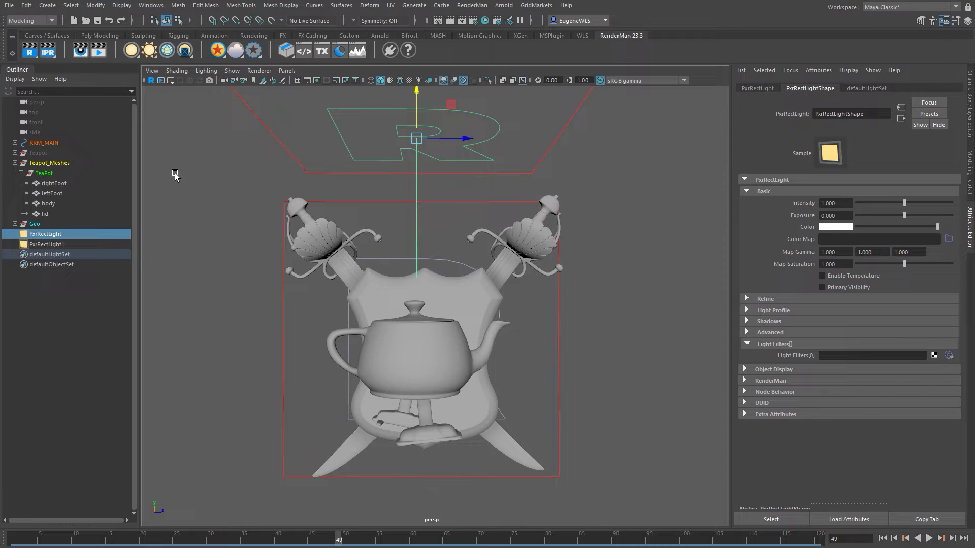
Step: Start the RenderMan render in the viewport and set the IPR Max Samples to 256 in the render settings
{"action": "left_click", "coordinate": [151, 81]}
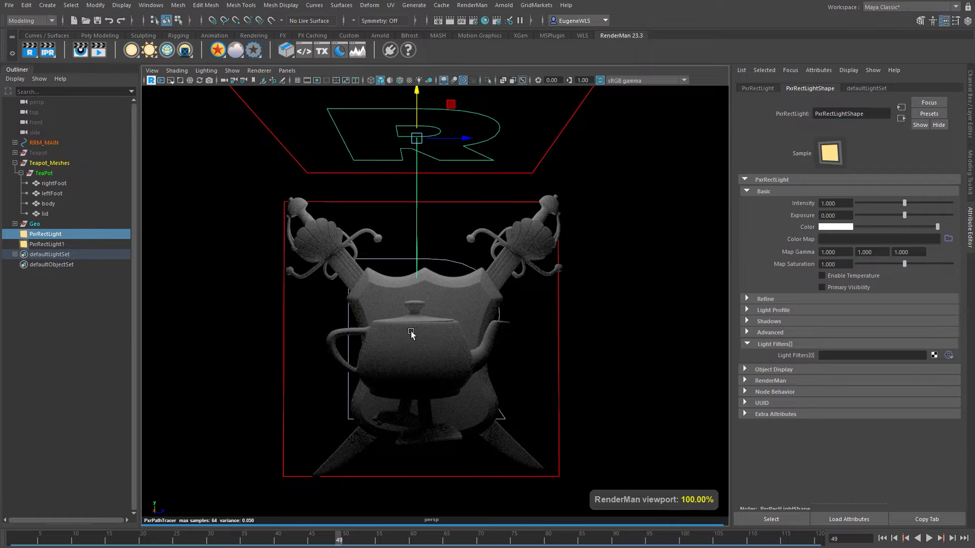
{"action": "left_click_drag", "start_coordinate": [437, 364], "coordinate": [475, 310], "text": "alt"}
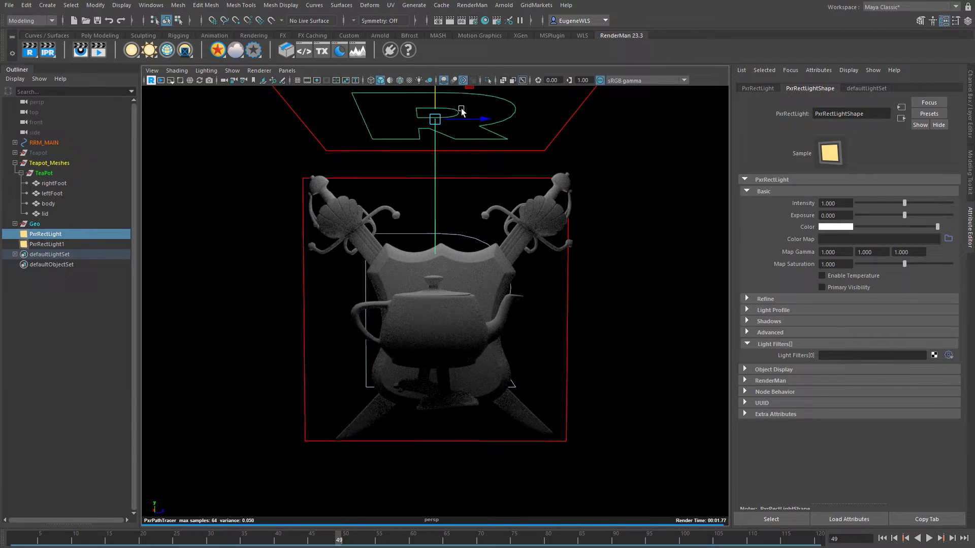
{"action": "left_click", "coordinate": [474, 22]}
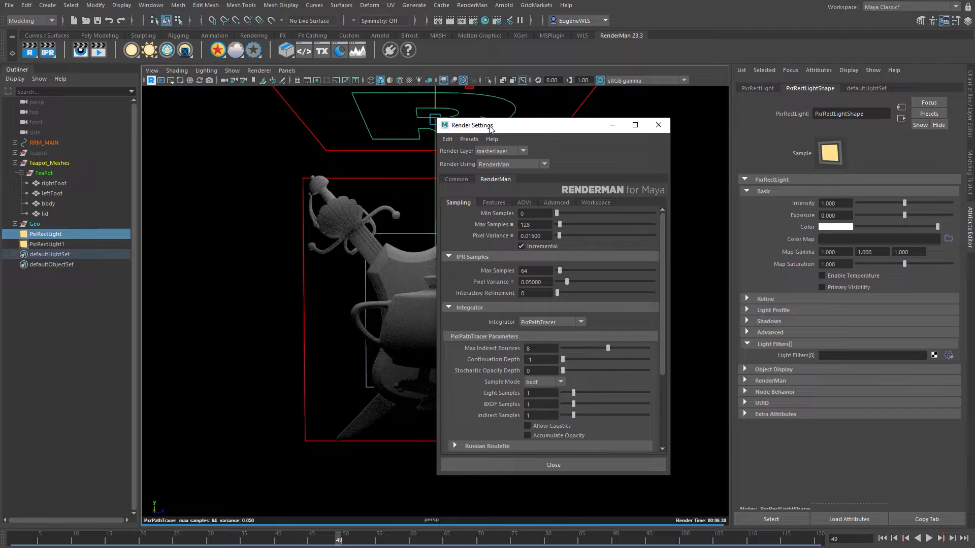
{"action": "left_click_drag", "start_coordinate": [490, 128], "coordinate": [632, 120]}
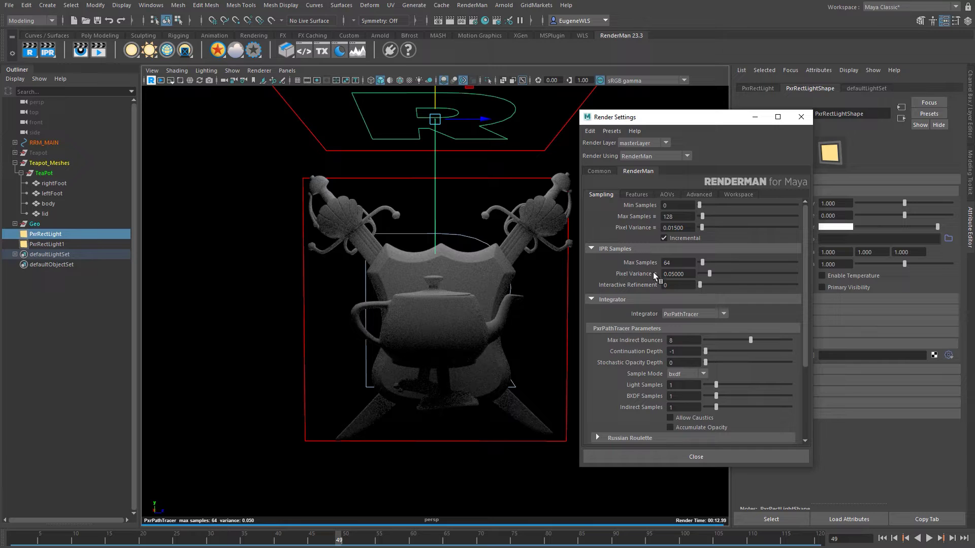
{"action": "double_click", "coordinate": [674, 264]}
{"action": "type", "text": "256"}
{"action": "key", "text": "Return"}
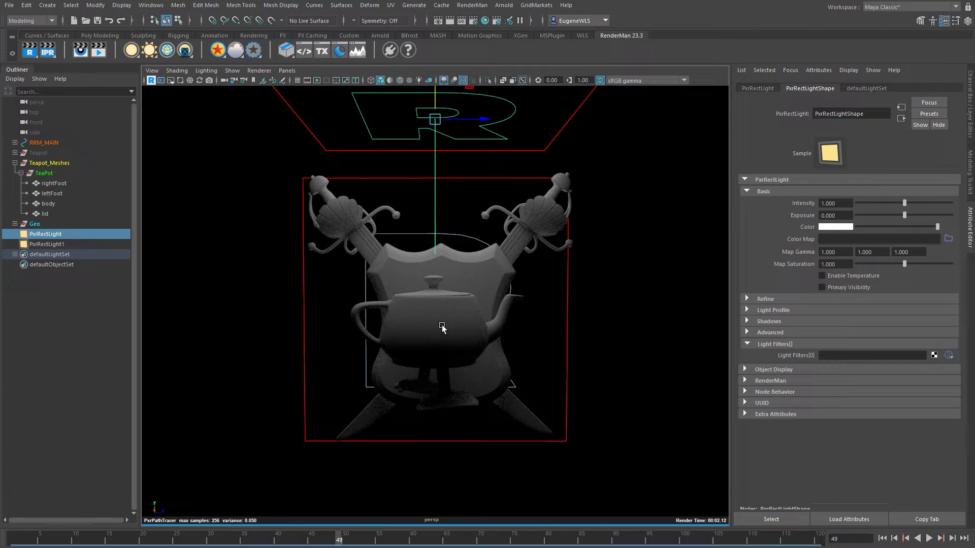
Step: Assign a new PxrSurface material to the teapot body and connect a PxrTexture node to its diffuse color
{"action": "left_click", "coordinate": [74, 204]}
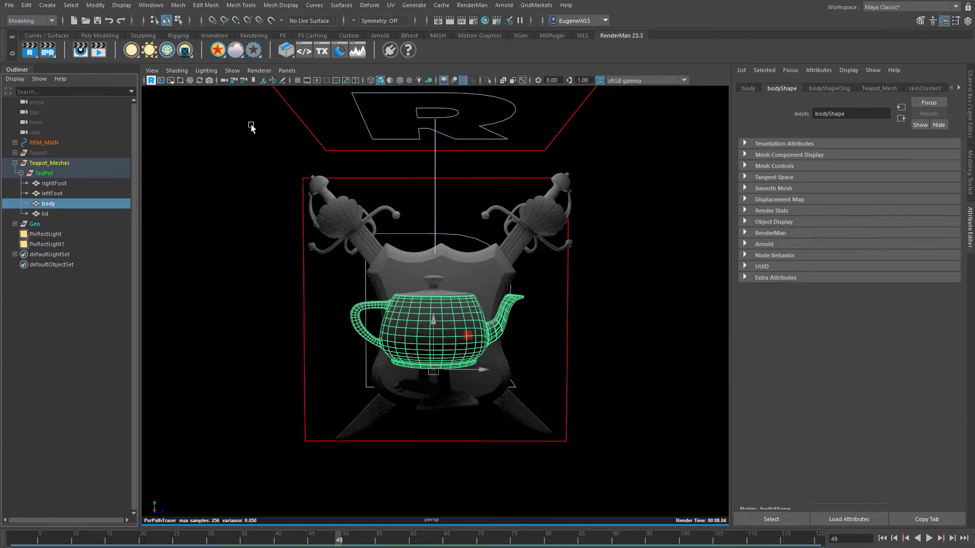
{"action": "left_click", "coordinate": [218, 51]}
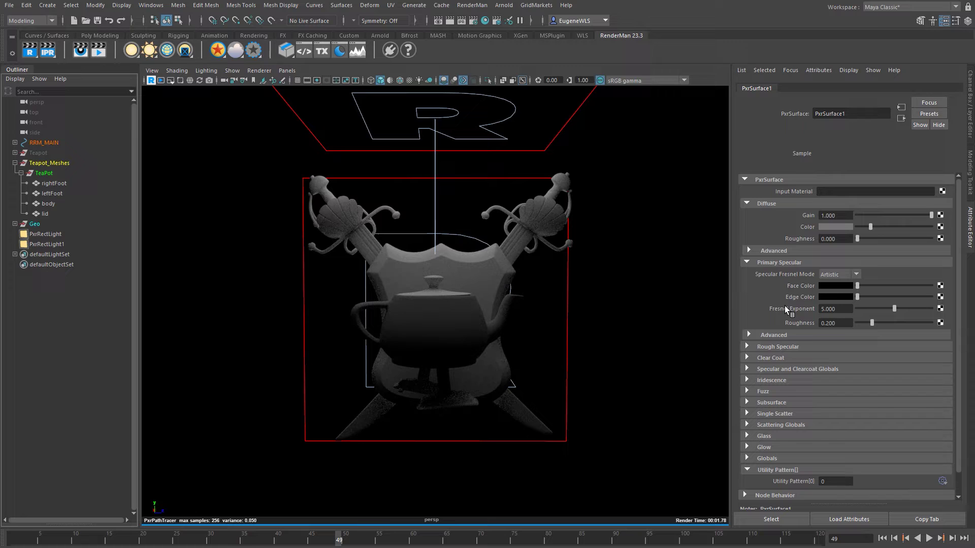
{"action": "mouse_move", "coordinate": [772, 310]}
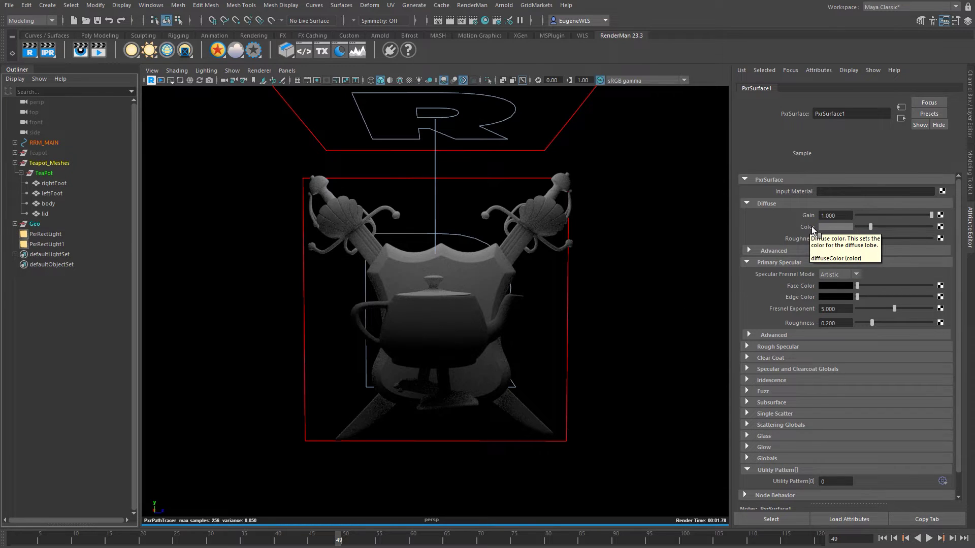
{"action": "left_click", "coordinate": [941, 227]}
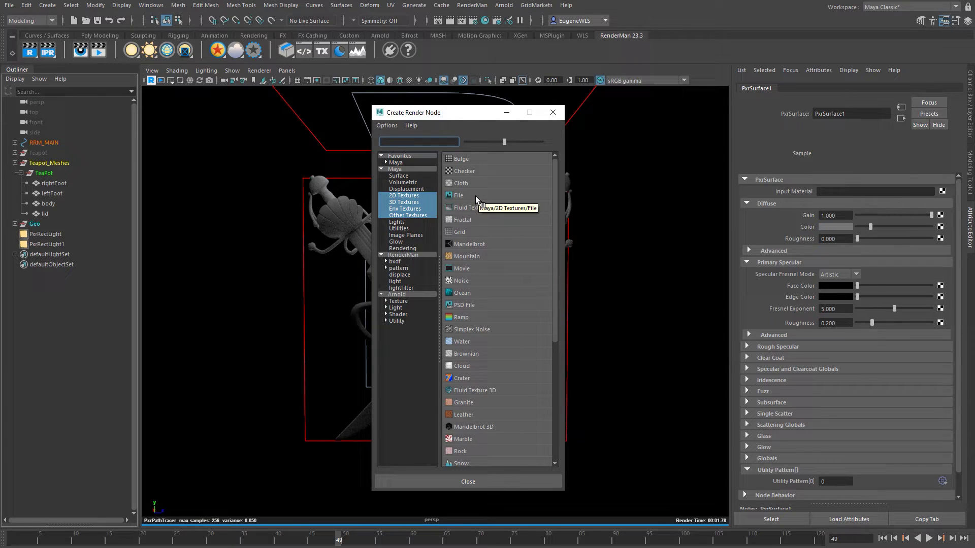
{"action": "left_click", "coordinate": [385, 268]}
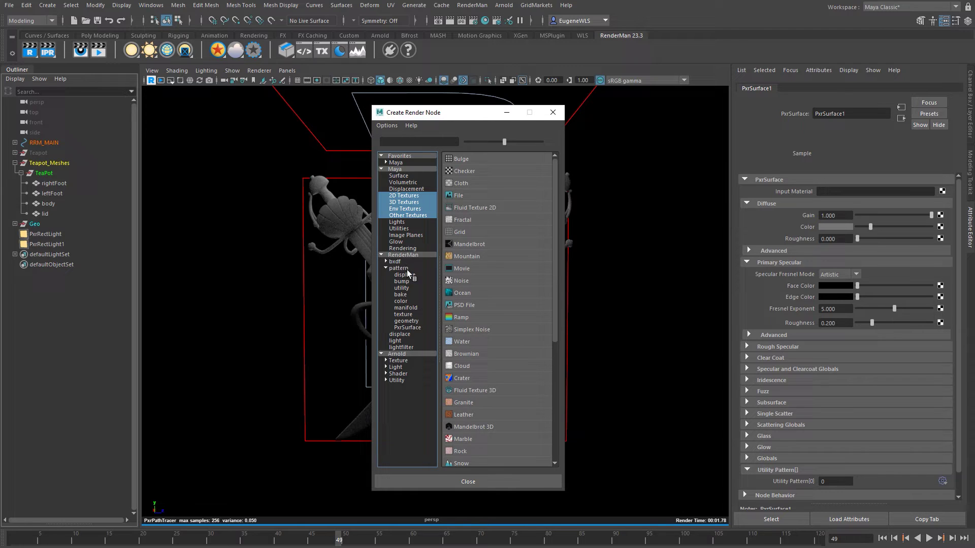
{"action": "left_click", "coordinate": [408, 315]}
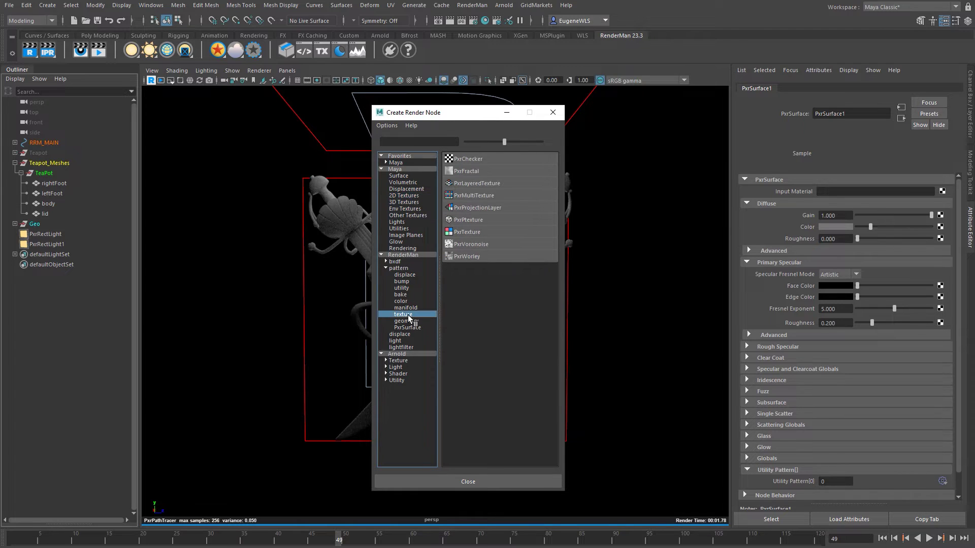
{"action": "left_click", "coordinate": [492, 233]}
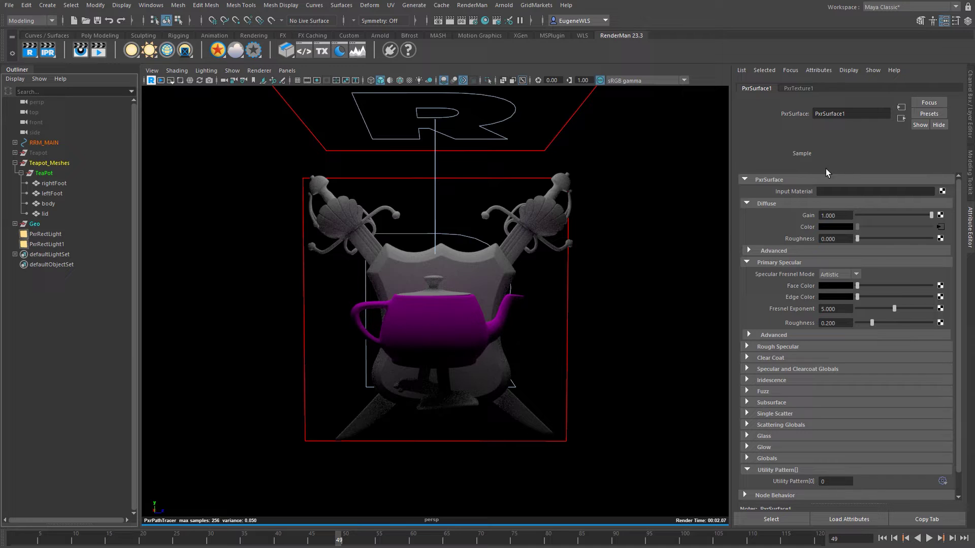
Step: Load Teapot_WingR_R23.png from the sourceimages folder into the PxrTexture and inspect the textured teapot in the render
{"action": "left_click", "coordinate": [802, 89]}
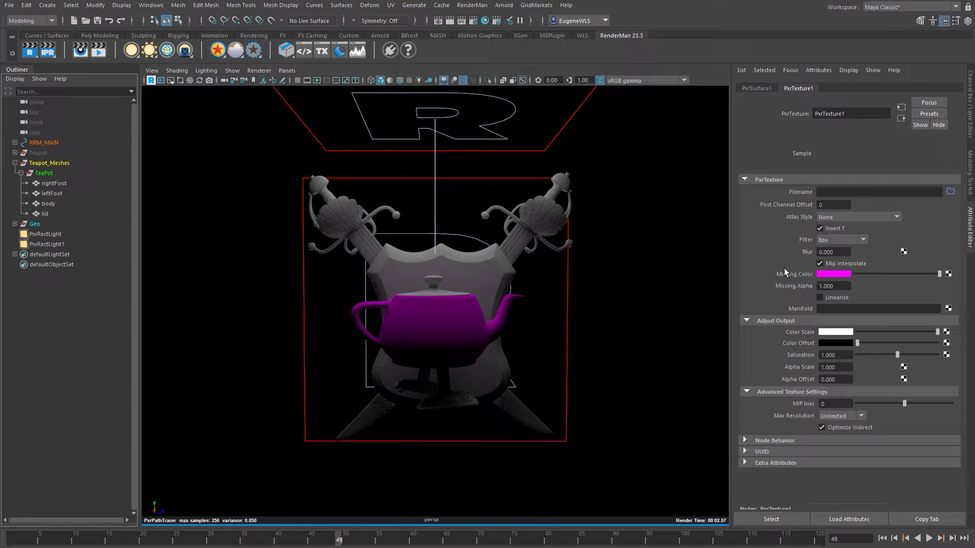
{"action": "left_click", "coordinate": [950, 193]}
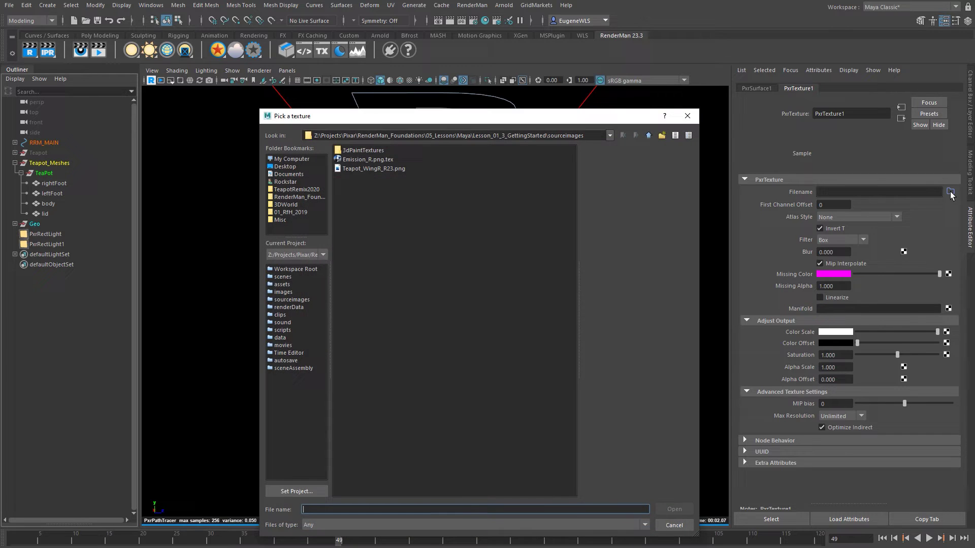
{"action": "left_click_drag", "start_coordinate": [510, 121], "coordinate": [574, 113]}
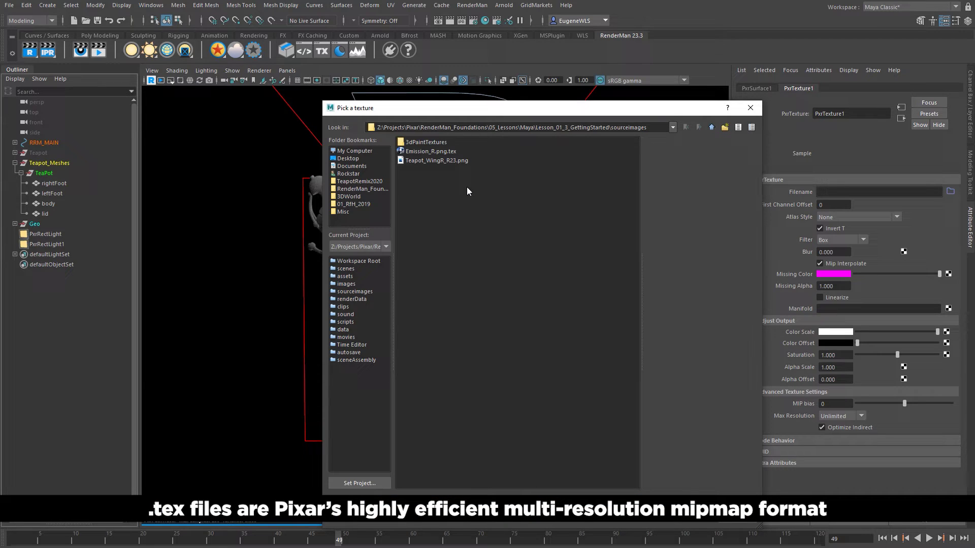
{"action": "left_click", "coordinate": [454, 161]}
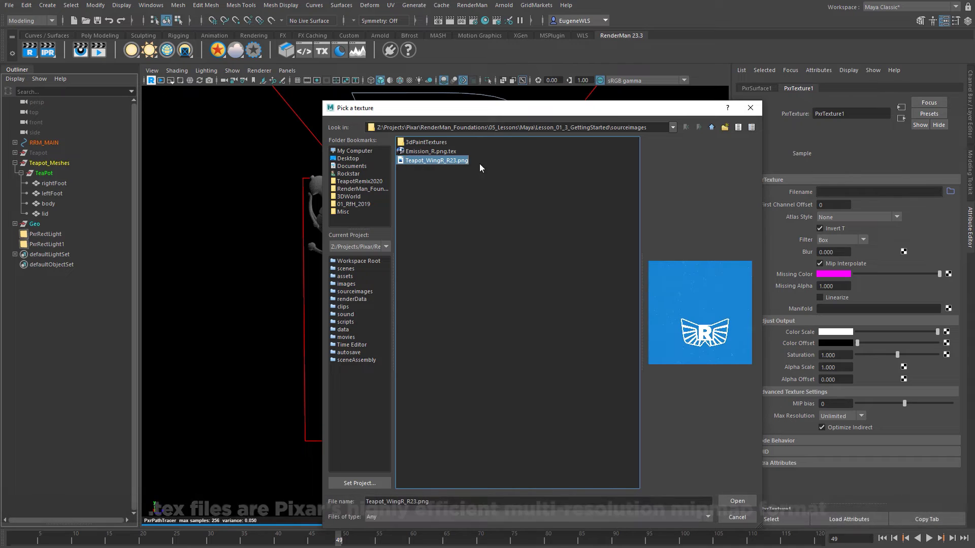
{"action": "left_click", "coordinate": [737, 501]}
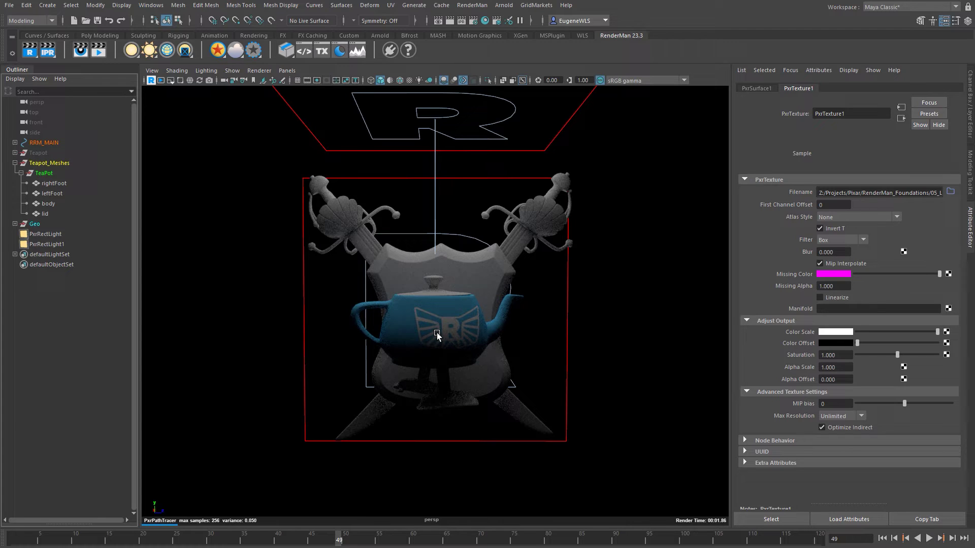
{"action": "left_click_drag", "start_coordinate": [461, 339], "coordinate": [406, 313], "text": "alt"}
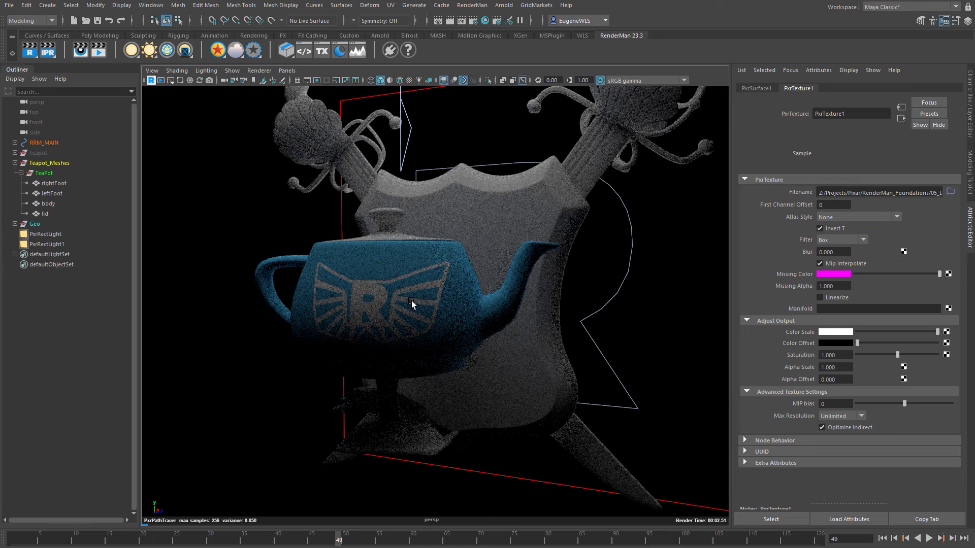
{"action": "left_click_drag", "start_coordinate": [500, 309], "coordinate": [455, 306], "text": "alt"}
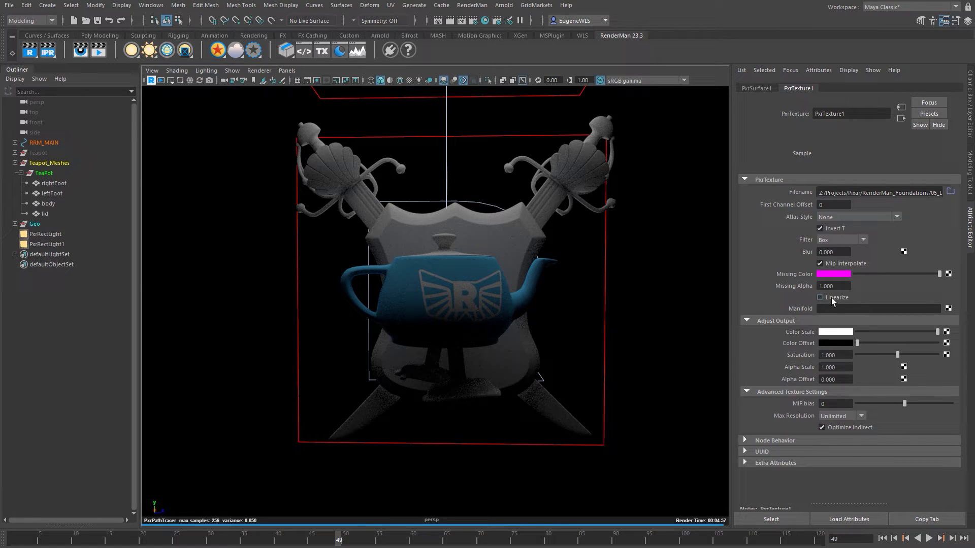
Step: Turn on Linearize for the teapot's PxrTexture and check the corrected texture colors in the viewport render
{"action": "mouse_move", "coordinate": [840, 299]}
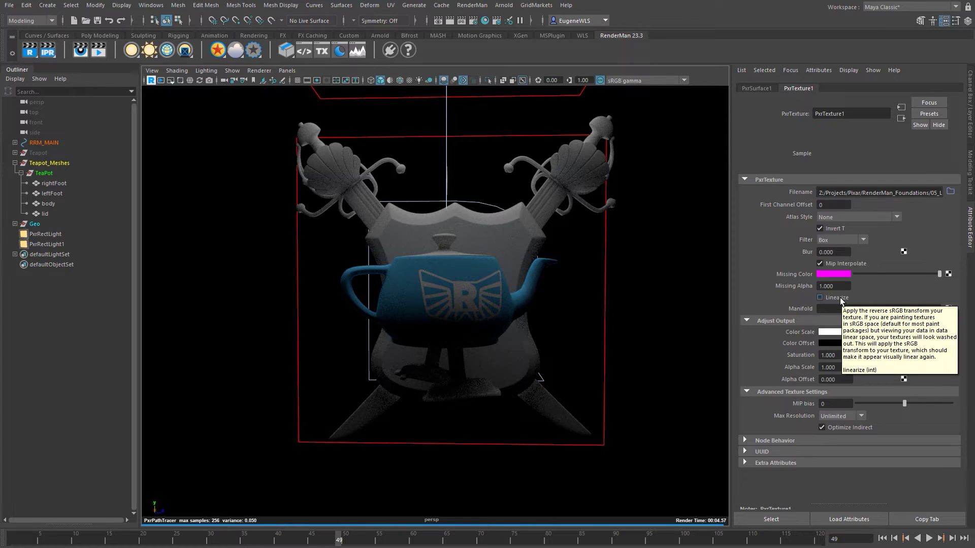
{"action": "left_click", "coordinate": [840, 298]}
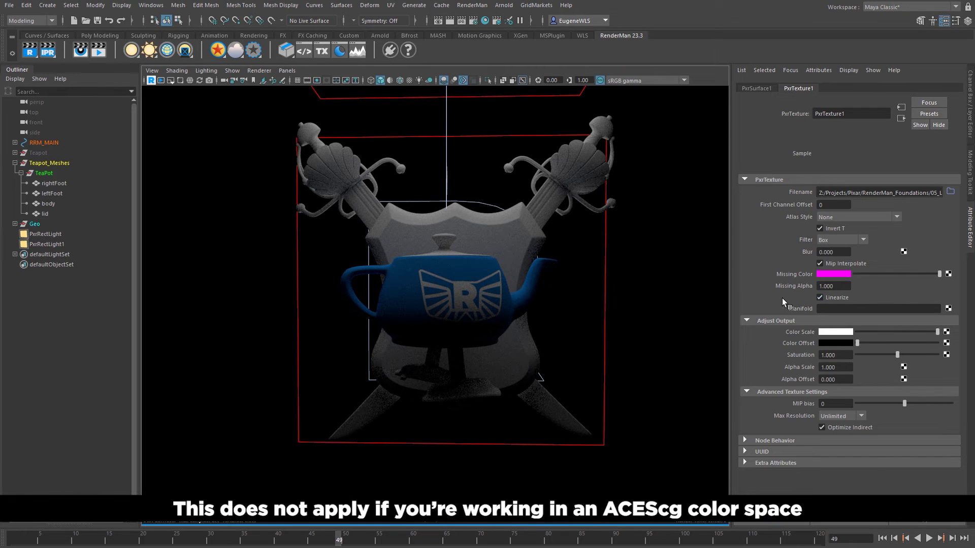
{"action": "left_click_drag", "start_coordinate": [453, 336], "coordinate": [449, 307], "text": "alt"}
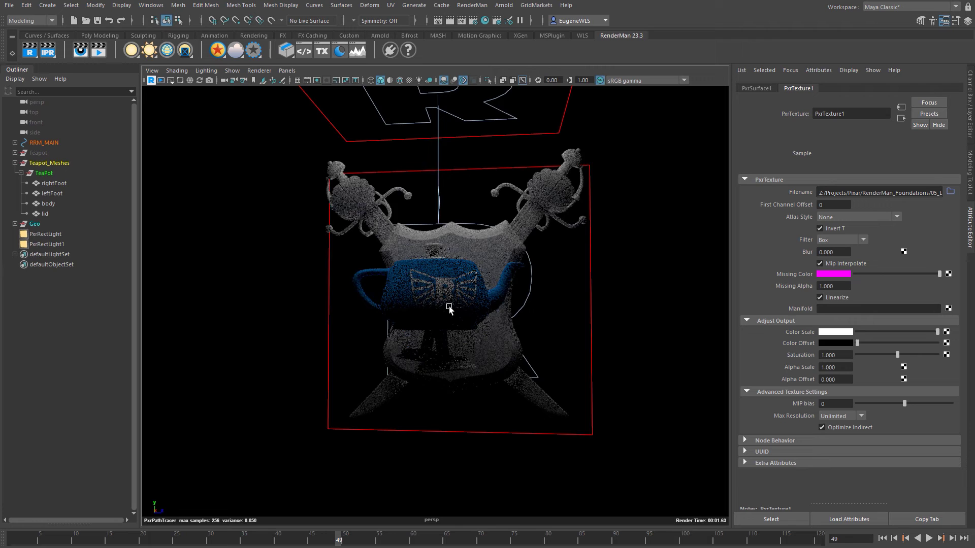
Step: Rename the teapot body's PxrSurface material as BlueTeapot
{"action": "left_click", "coordinate": [763, 88]}
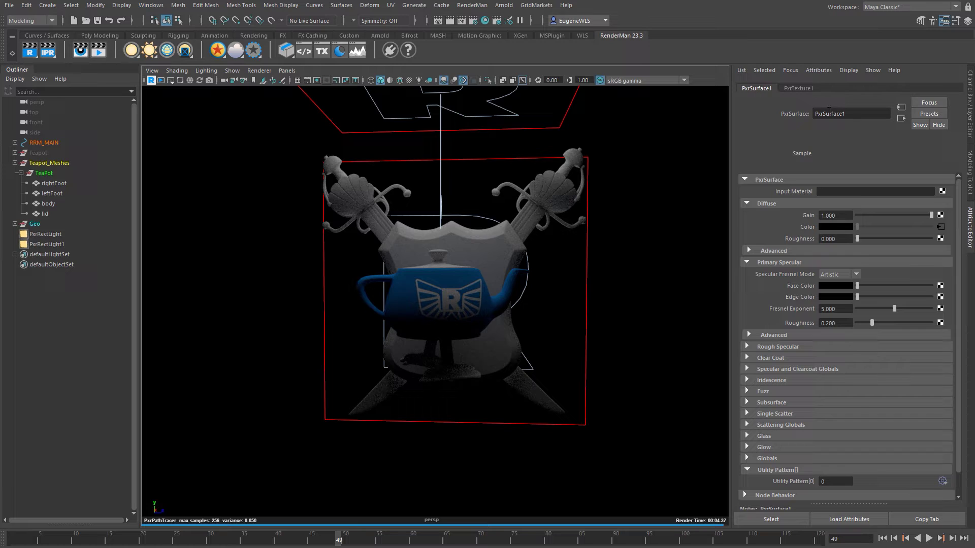
{"action": "double_click", "coordinate": [856, 113]}
{"action": "type", "text": "BlueTeapot"}
{"action": "key", "text": "Return"}
Step: Try the Physical specular Fresnel mode on the BlueTeapot material, then return it to Artistic
{"action": "left_click", "coordinate": [838, 275]}
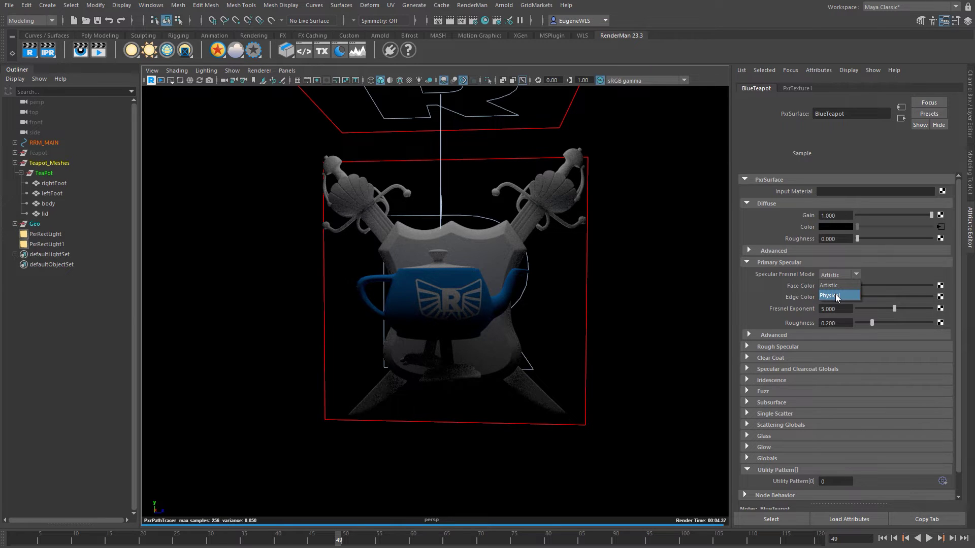
{"action": "left_click", "coordinate": [837, 296]}
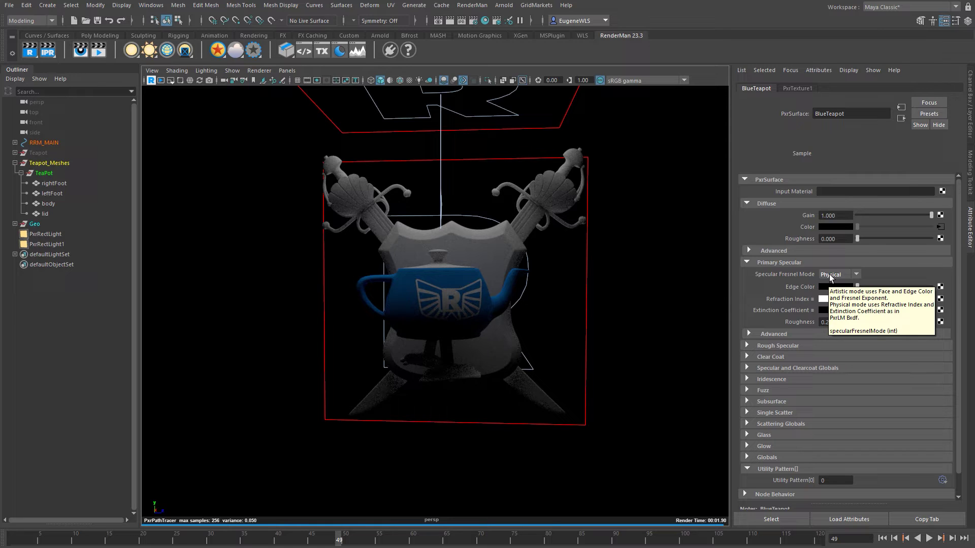
{"action": "left_click", "coordinate": [831, 276]}
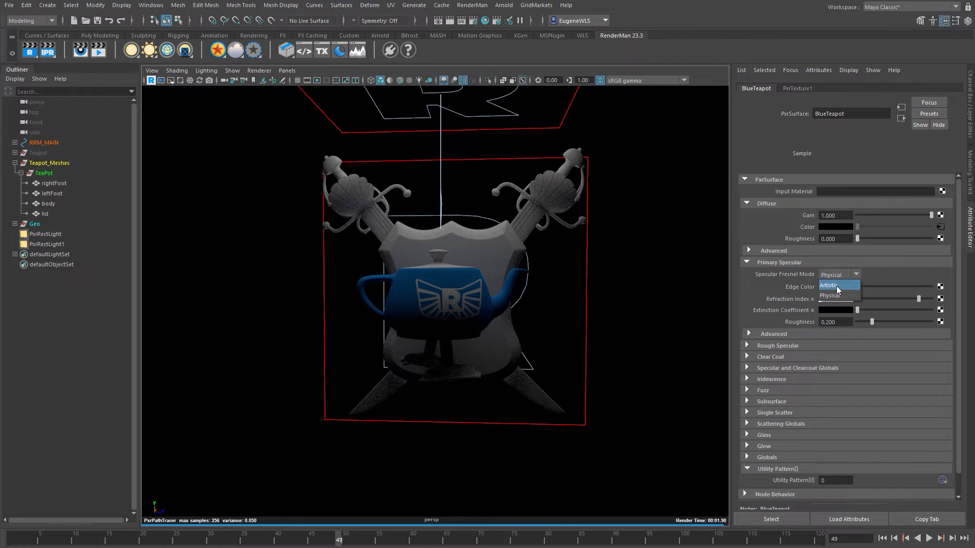
{"action": "left_click", "coordinate": [836, 286]}
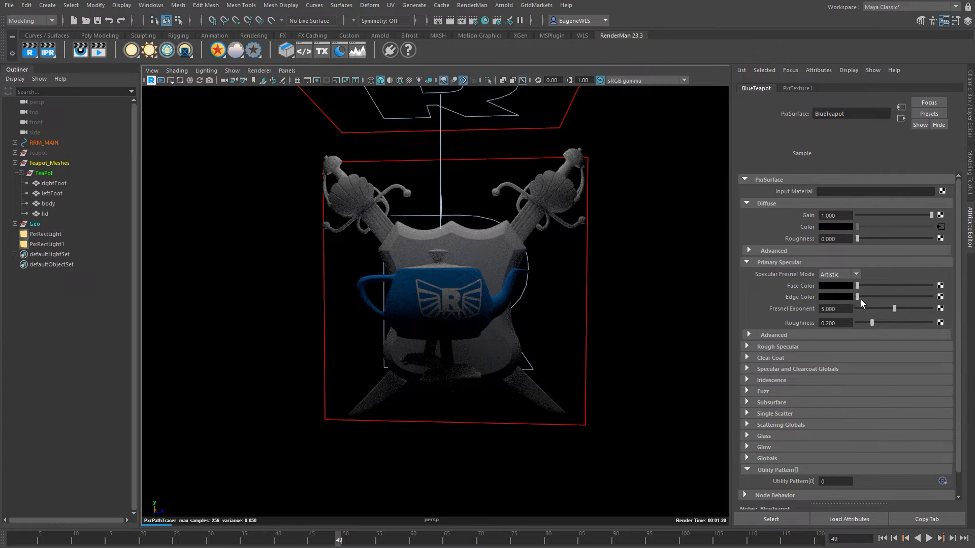
Step: Set BlueTeapot's primary specular to a white edge color, a light grey face color and a roughness of about 0.069
{"action": "left_click_drag", "start_coordinate": [858, 300], "coordinate": [934, 298]}
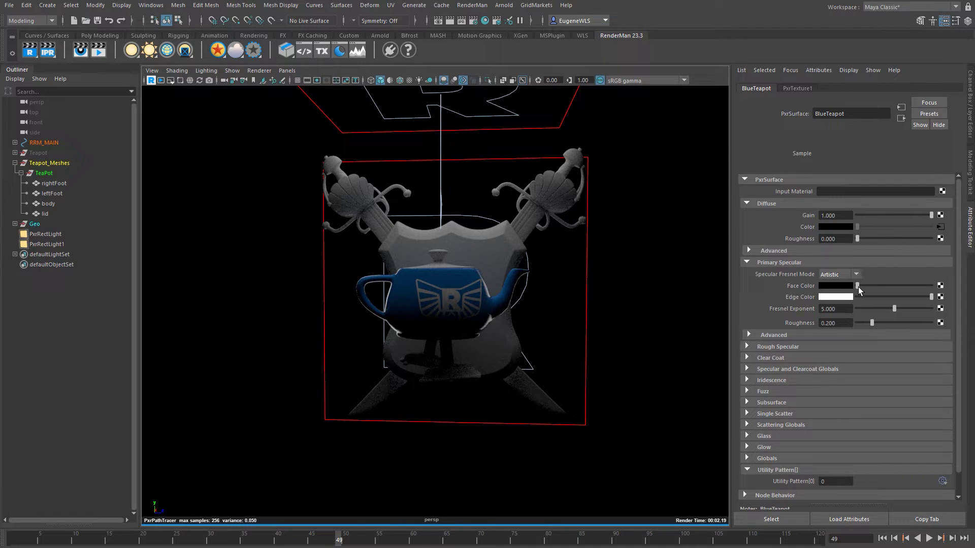
{"action": "left_click_drag", "start_coordinate": [858, 287], "coordinate": [879, 288]}
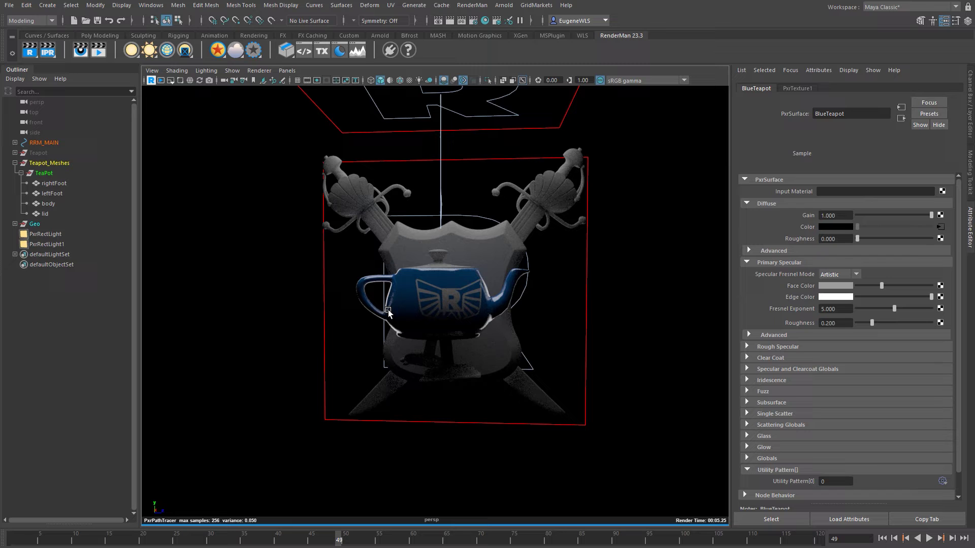
{"action": "left_click_drag", "start_coordinate": [870, 322], "coordinate": [862, 324]}
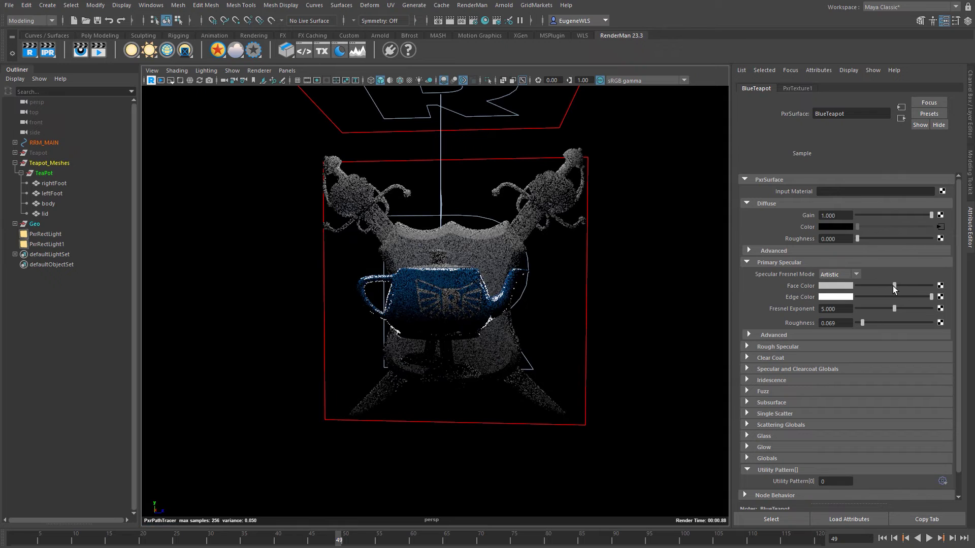
{"action": "left_click", "coordinate": [894, 286]}
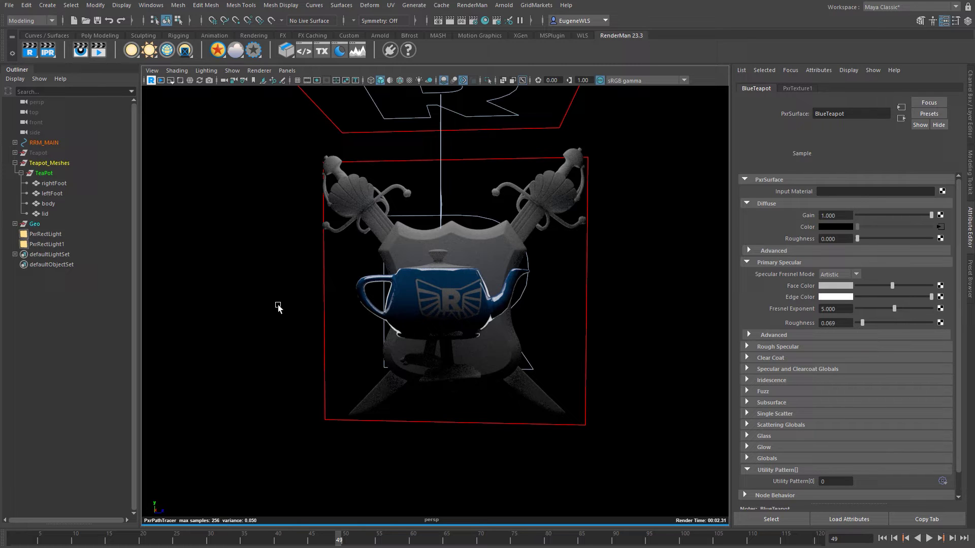
Step: Assign a new PxrSurface material to the teapot's right foot, left foot and lid, and name it BlackPlastic
{"action": "left_click", "coordinate": [65, 184]}
{"action": "left_click", "coordinate": [64, 193], "text": "ctrl"}
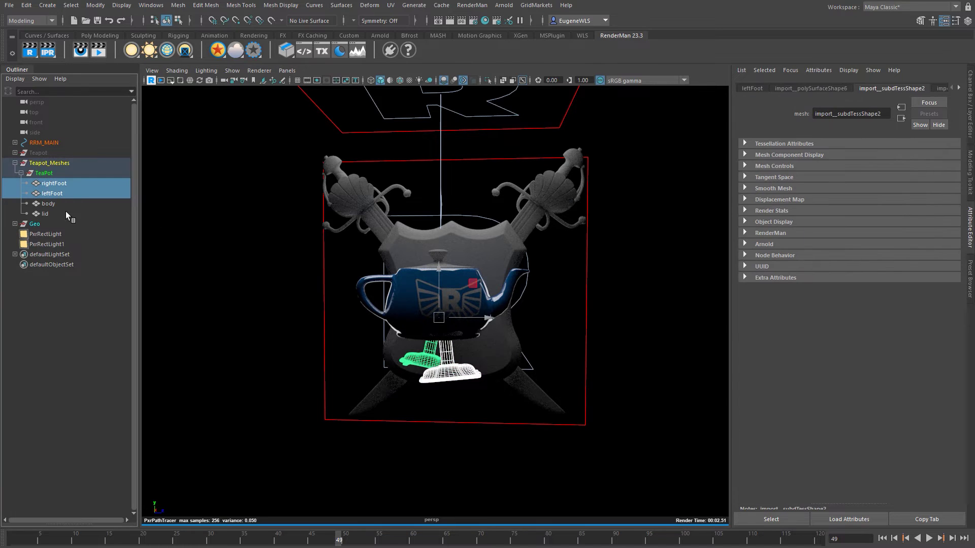
{"action": "left_click", "coordinate": [57, 214], "text": "ctrl"}
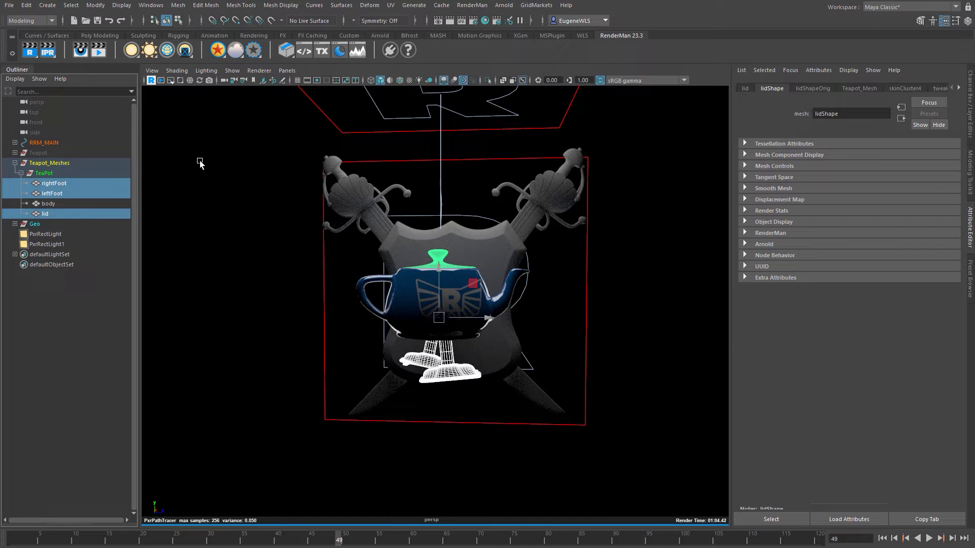
{"action": "left_click", "coordinate": [217, 50]}
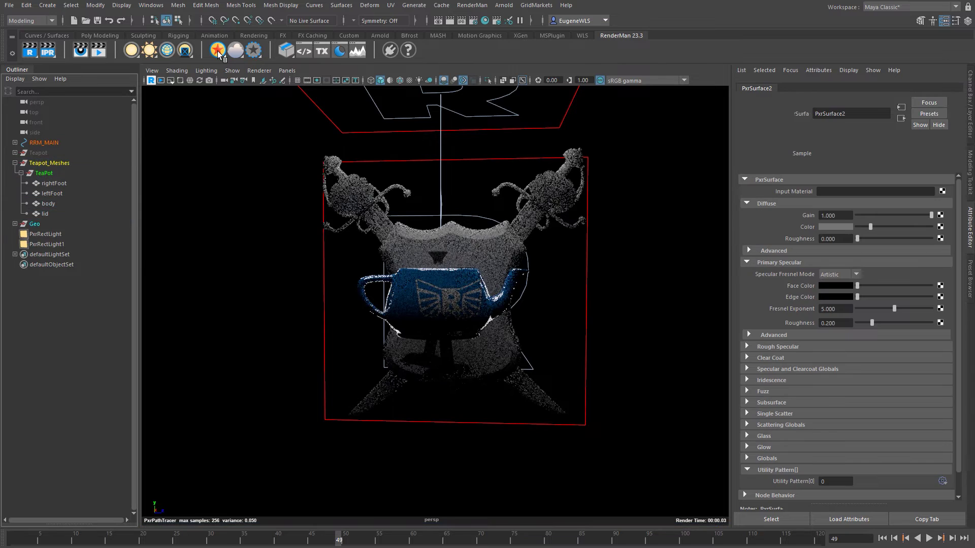
{"action": "double_click", "coordinate": [845, 114]}
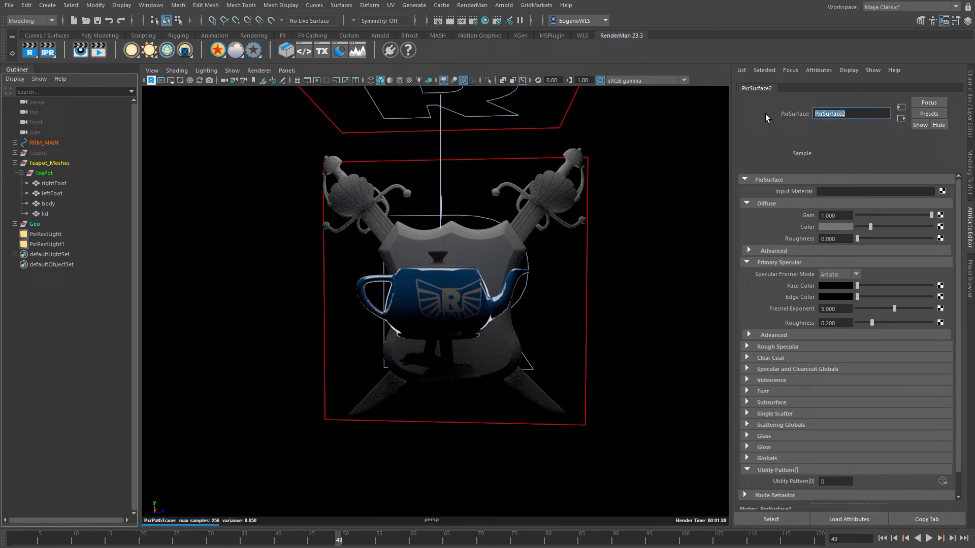
{"action": "type", "text": "BlackPlastic"}
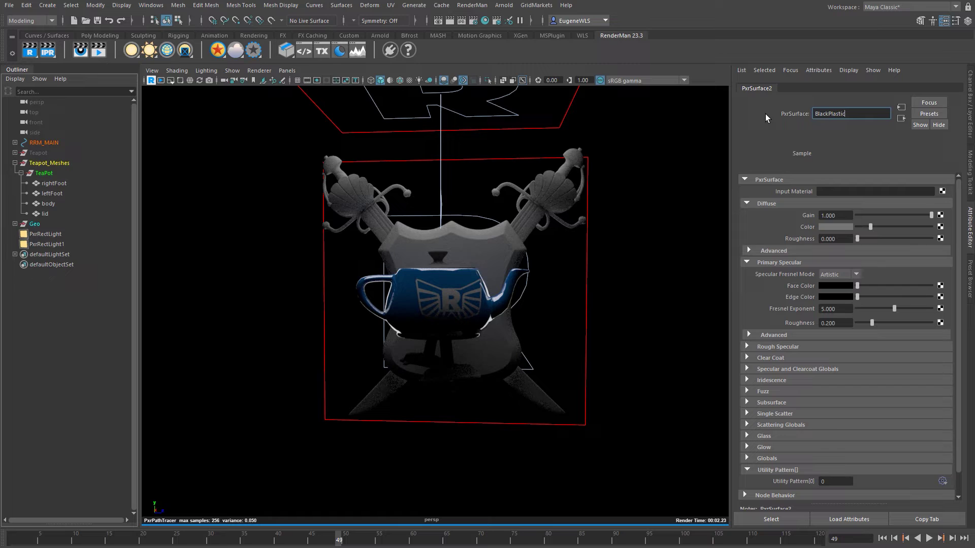
{"action": "key", "text": "Return"}
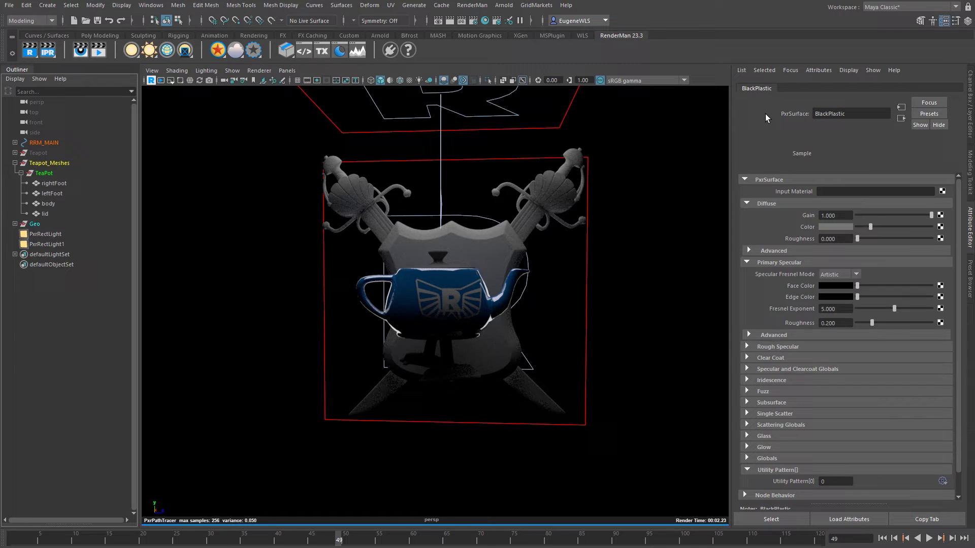
Step: Give BlackPlastic a near-black diffuse color, white specular edge color and grey face color, then inspect the teapot up close
{"action": "left_click_drag", "start_coordinate": [870, 227], "coordinate": [859, 230]}
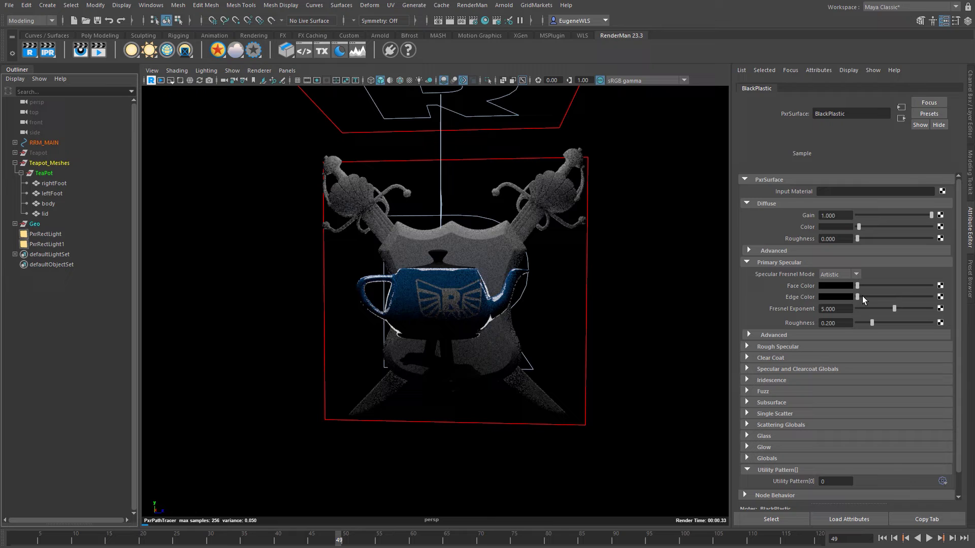
{"action": "left_click_drag", "start_coordinate": [862, 296], "coordinate": [962, 308]}
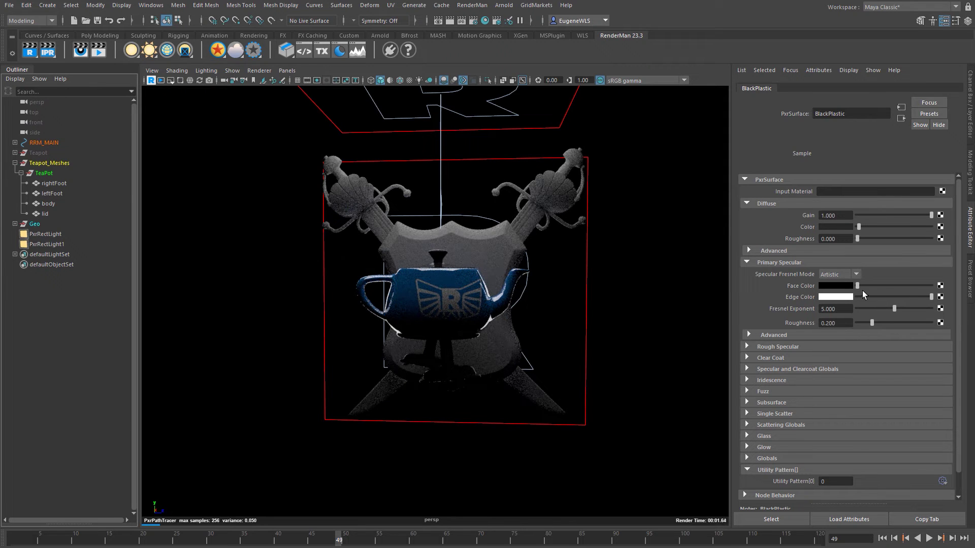
{"action": "left_click_drag", "start_coordinate": [860, 287], "coordinate": [883, 285]}
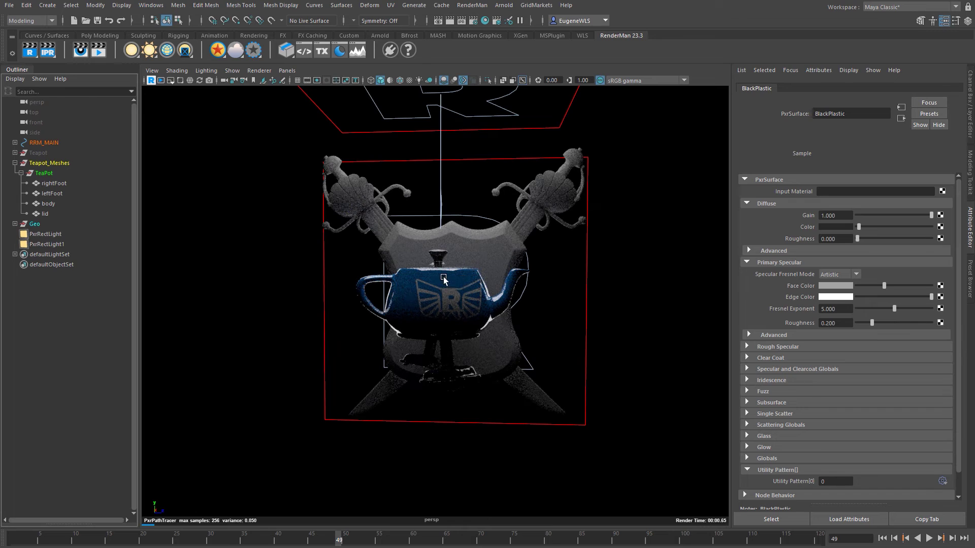
{"action": "left_click_drag", "start_coordinate": [444, 280], "coordinate": [446, 288], "text": "alt"}
{"action": "scroll", "coordinate": [436, 314], "scroll_direction": "up", "scroll_amount": 5}
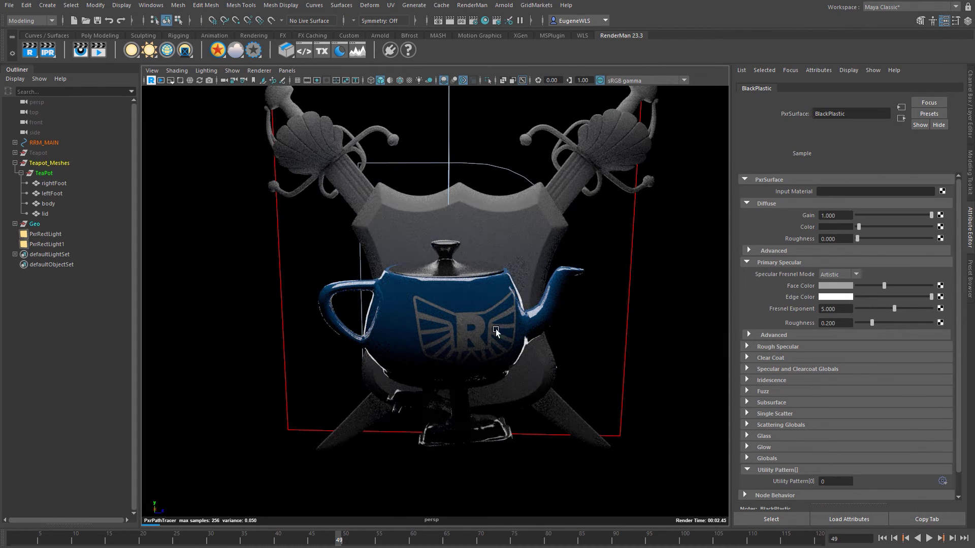
{"action": "scroll", "coordinate": [456, 321], "scroll_direction": "down", "scroll_amount": 3}
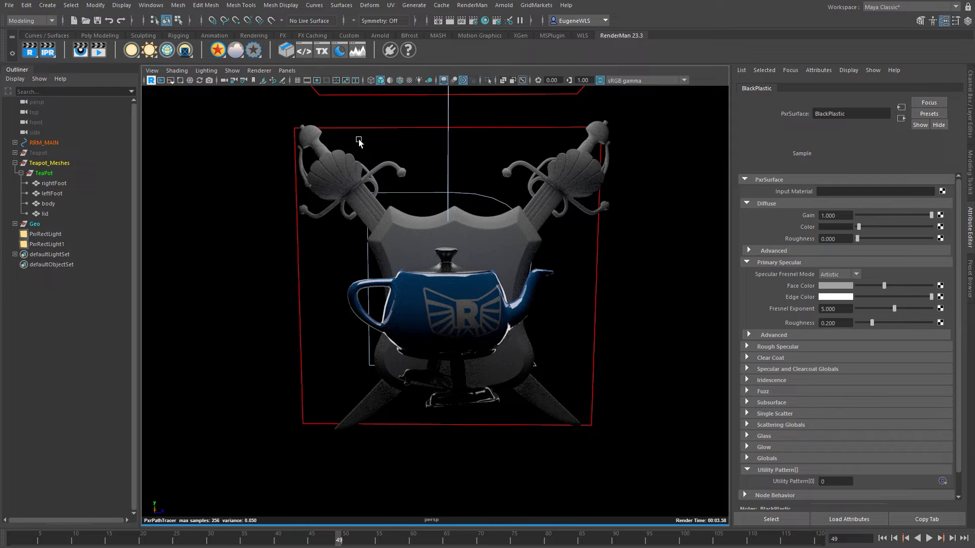
Step: Open the RenderMan preset browser and look through the Factory Library's fabric, liquid, brushed metal and paint materials
{"action": "left_click", "coordinate": [340, 50]}
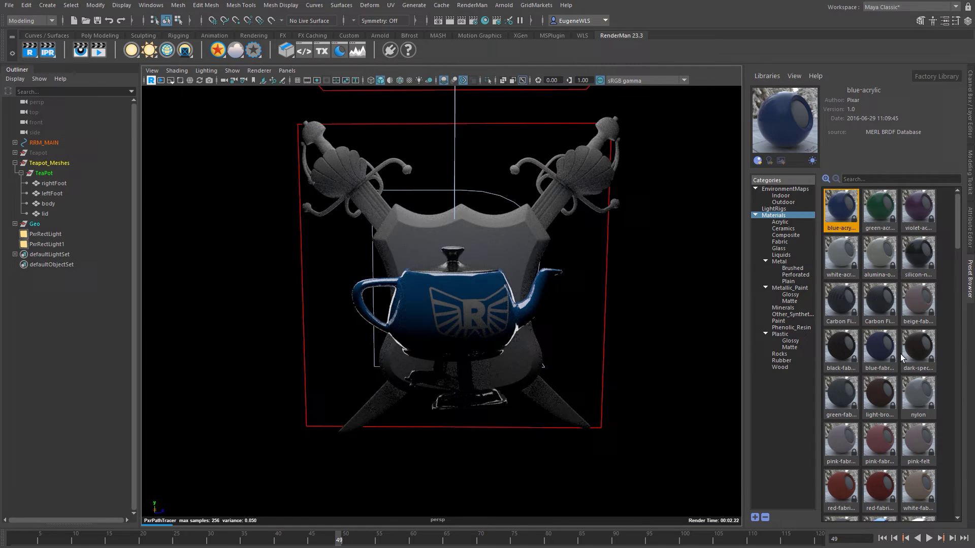
{"action": "left_click", "coordinate": [766, 260]}
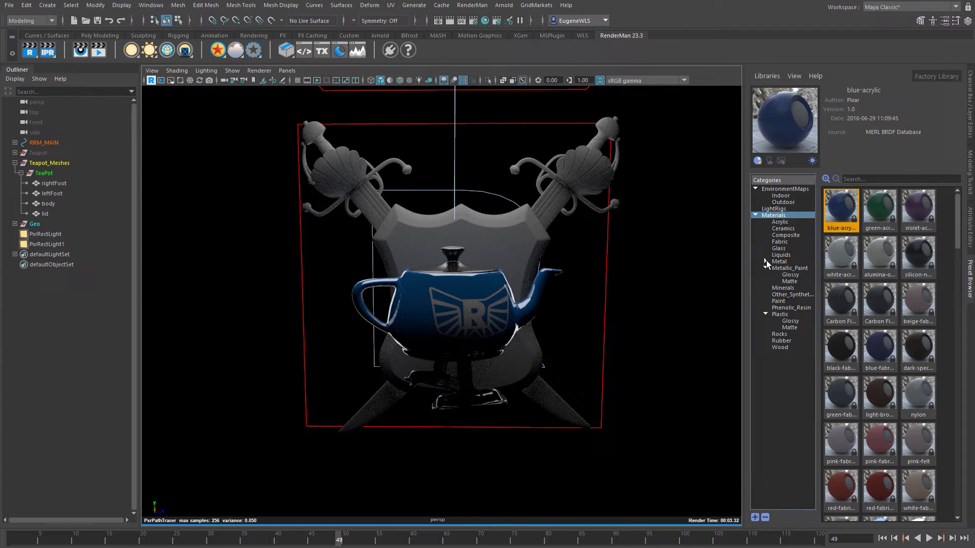
{"action": "left_click", "coordinate": [765, 267]}
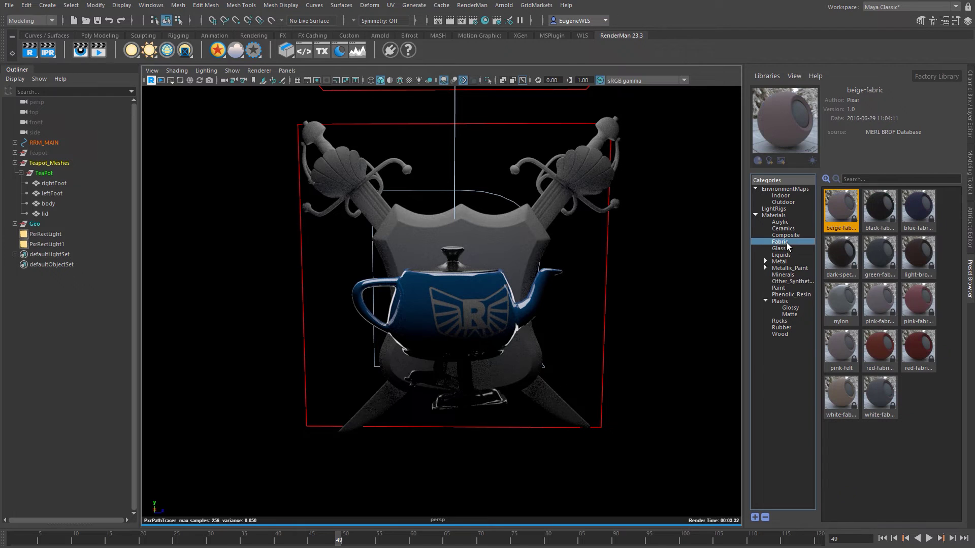
{"action": "left_click", "coordinate": [781, 255]}
{"action": "left_click", "coordinate": [766, 262]}
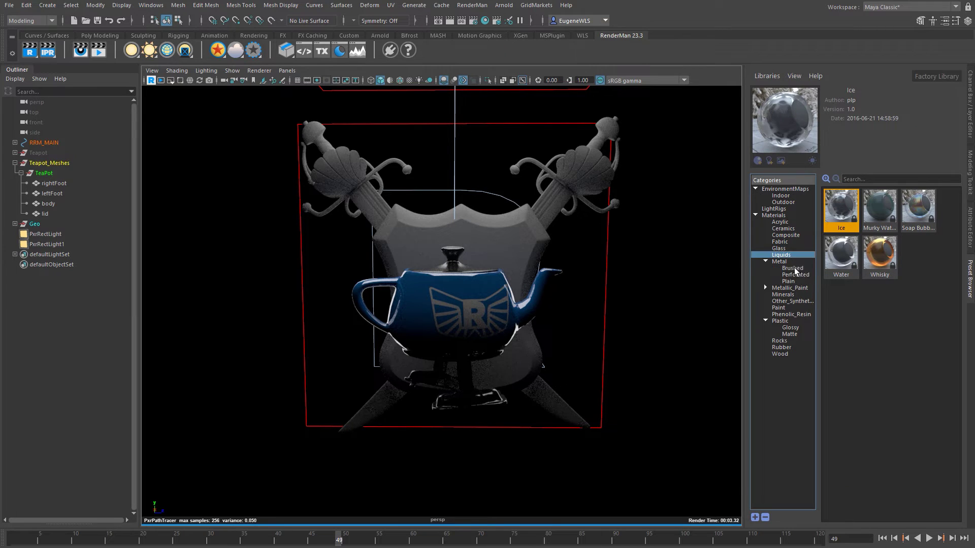
{"action": "left_click", "coordinate": [792, 268]}
{"action": "left_click", "coordinate": [786, 308]}
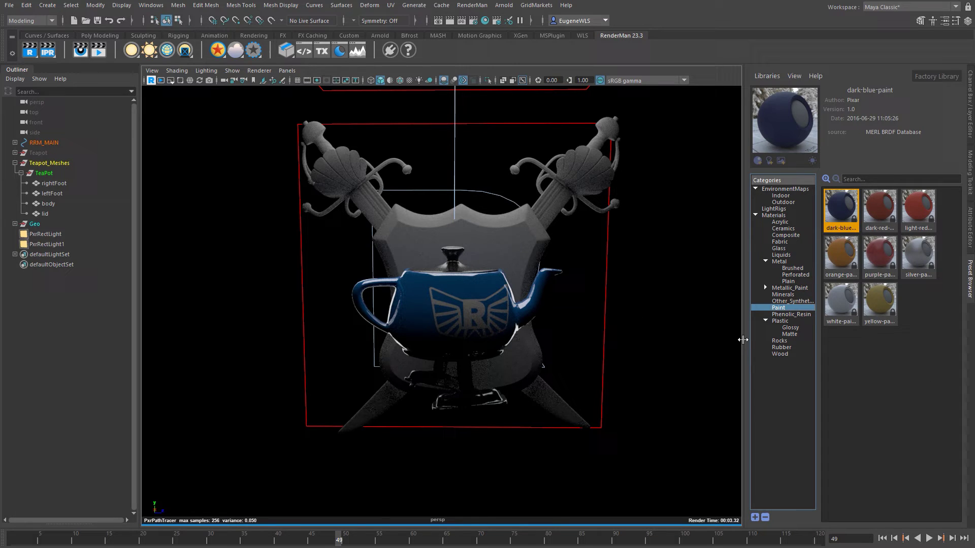
{"action": "left_click_drag", "start_coordinate": [466, 285], "coordinate": [449, 319], "text": "alt"}
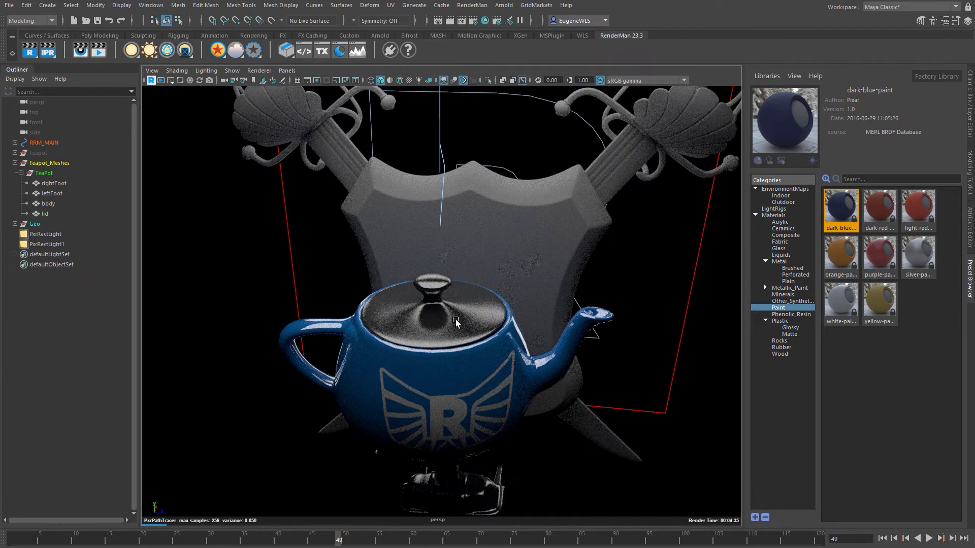
{"action": "left_click_drag", "start_coordinate": [454, 320], "coordinate": [476, 348], "text": "alt"}
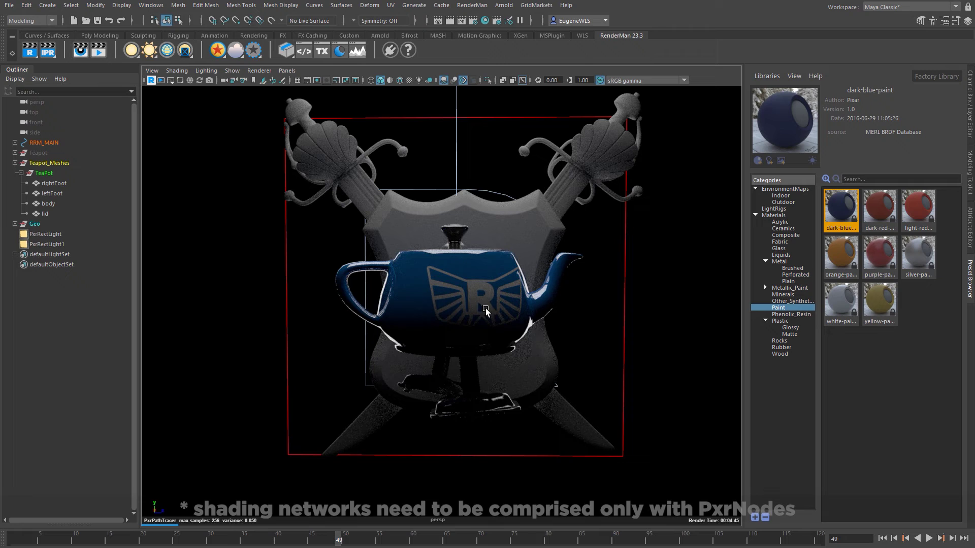
{"action": "left_click_drag", "start_coordinate": [468, 308], "coordinate": [436, 287], "text": "alt"}
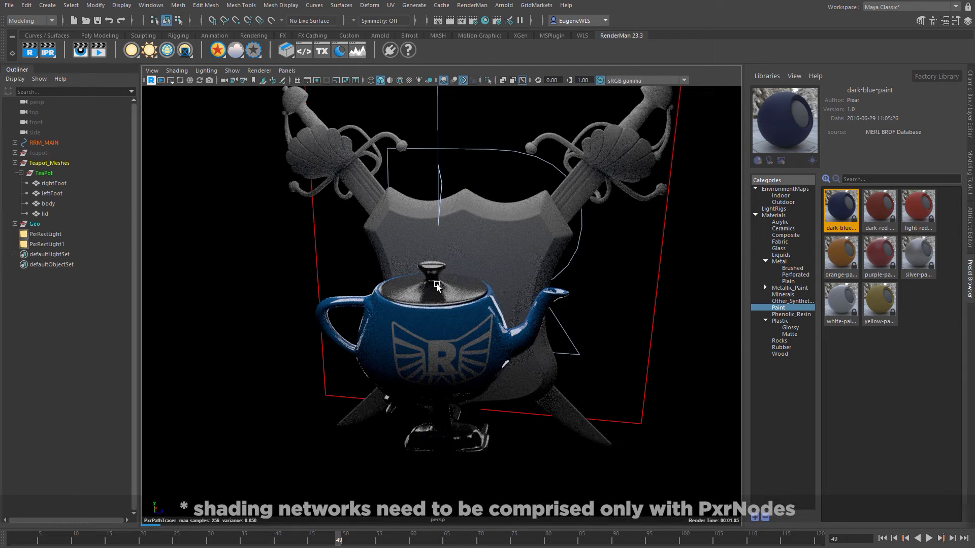
{"action": "mouse_move", "coordinate": [449, 319]}
{"action": "left_mouse_down", "text": "alt"}
{"action": "mouse_move", "coordinate": [443, 340]}
{"action": "mouse_move", "coordinate": [439, 330]}
{"action": "left_mouse_up", "text": "alt"}
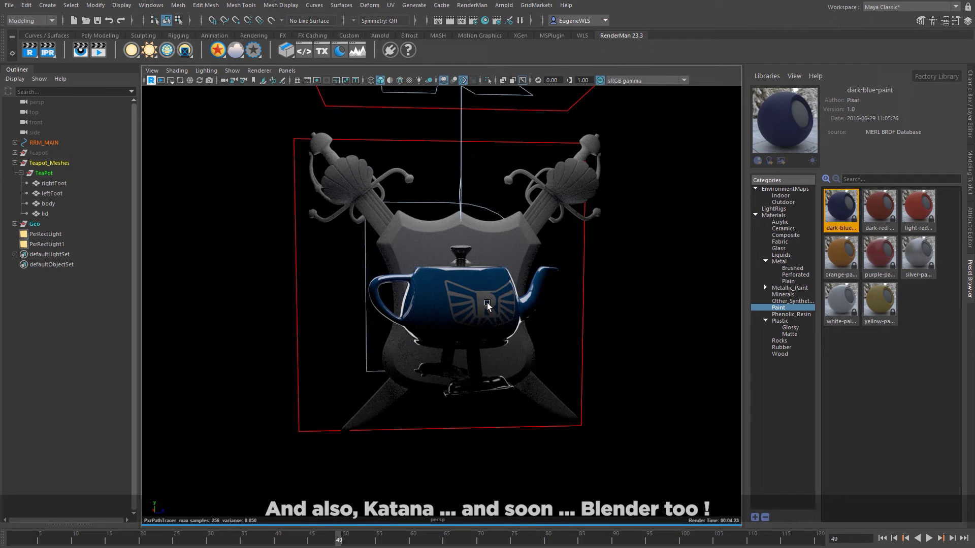
{"action": "left_click_drag", "start_coordinate": [486, 328], "coordinate": [487, 312], "text": "alt"}
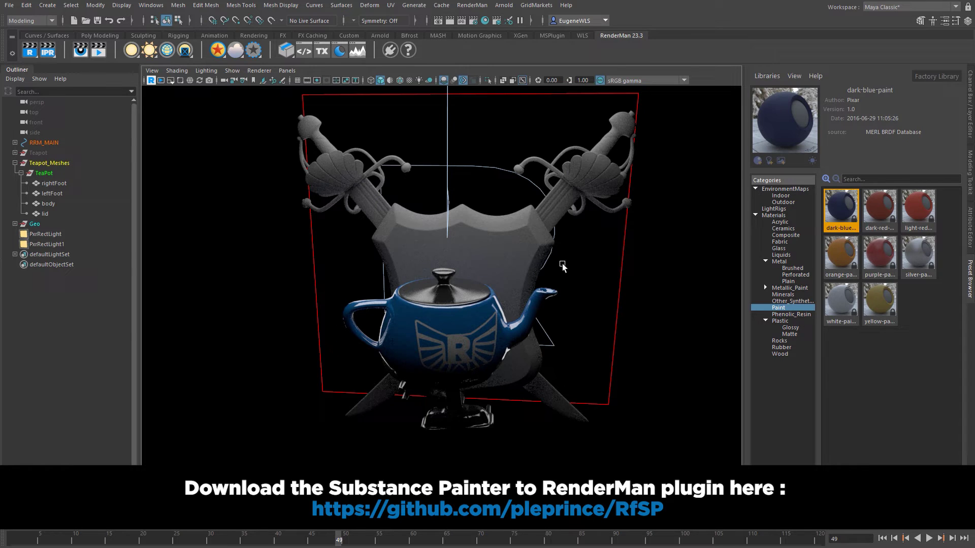
Step: Switch the preset browser to the untitled library holding the shield materials and enlarge its thumbnails
{"action": "left_click", "coordinate": [795, 77]}
{"action": "left_click", "coordinate": [812, 110]}
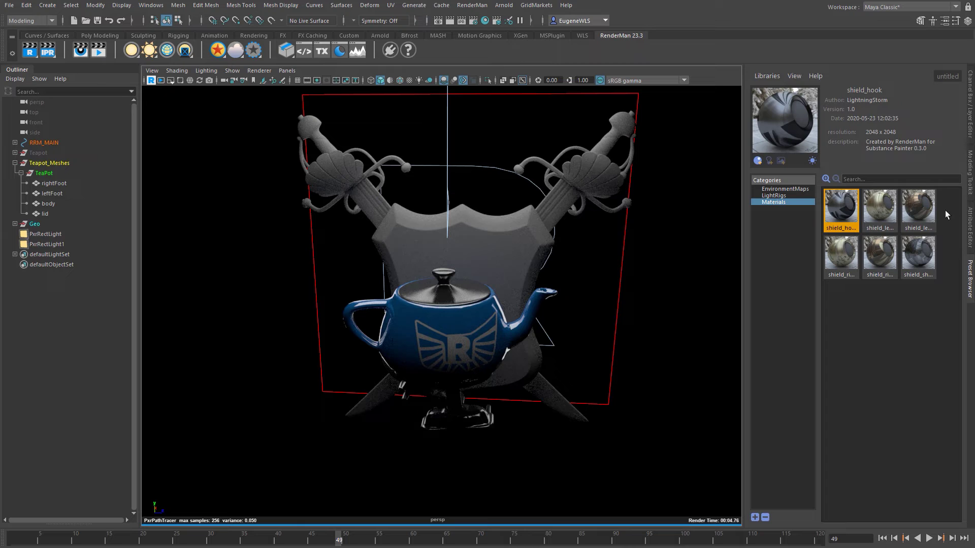
{"action": "left_click", "coordinate": [825, 179]}
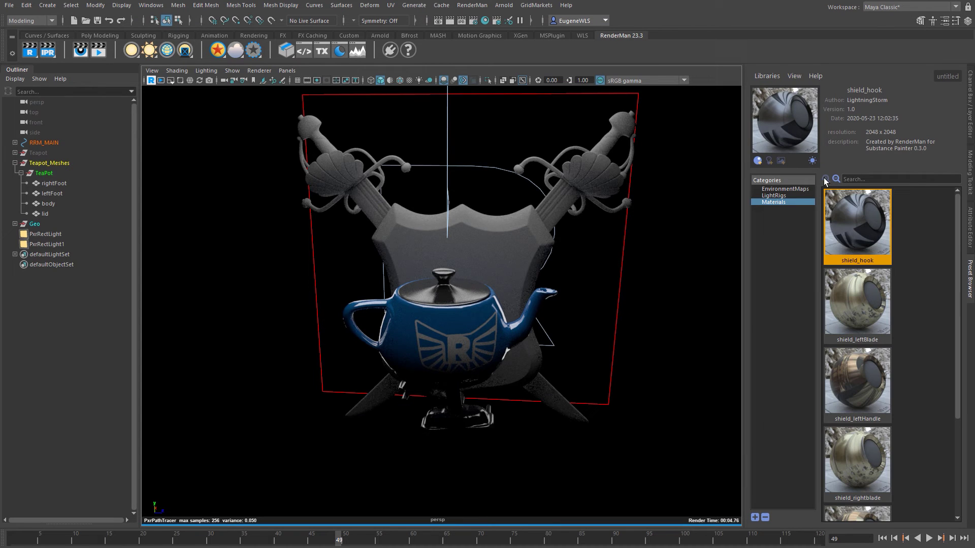
Step: Import the shield_hook material and assign it to the small hook mesh between the teapot and the shield
{"action": "scroll", "coordinate": [962, 401], "scroll_direction": "down", "scroll_amount": 2}
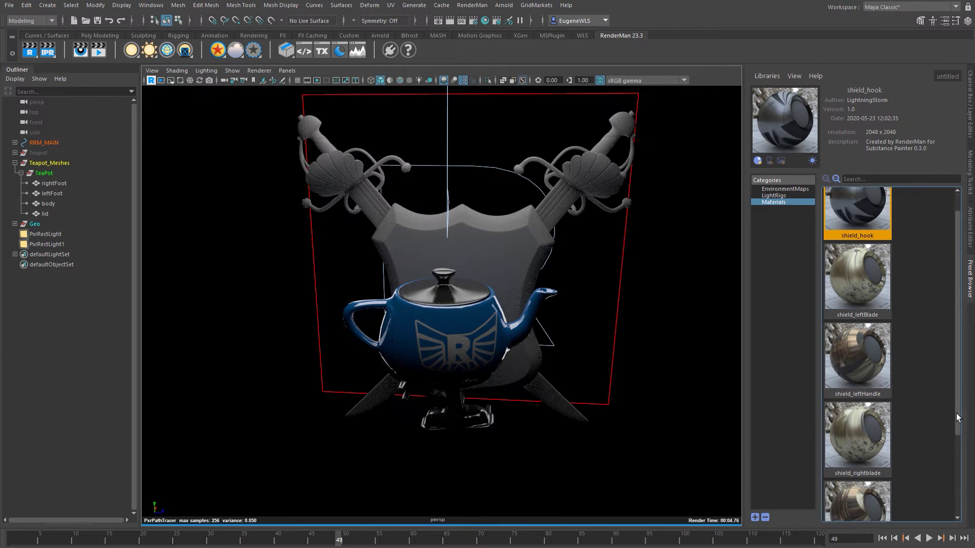
{"action": "scroll", "coordinate": [952, 406], "scroll_direction": "up", "scroll_amount": 3}
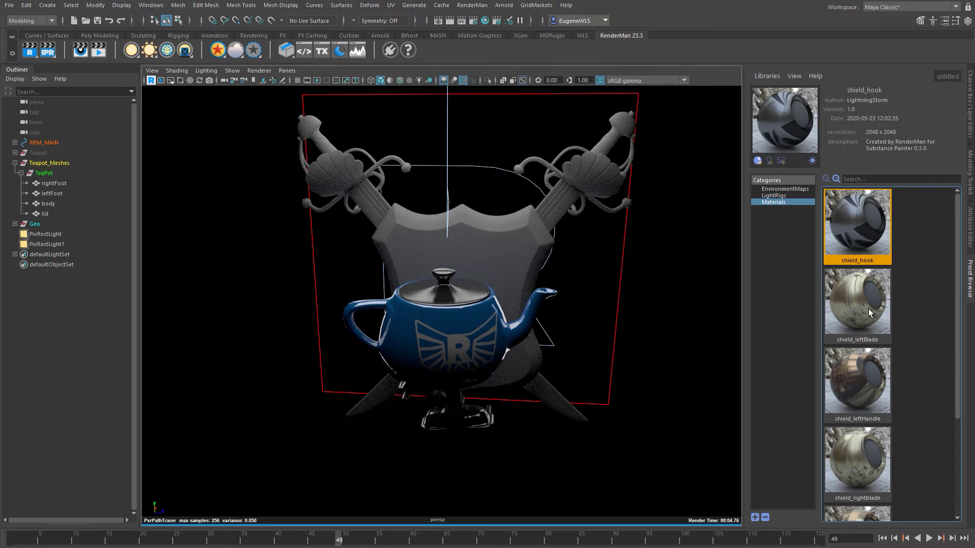
{"action": "left_click_drag", "start_coordinate": [634, 284], "coordinate": [542, 321], "text": "alt"}
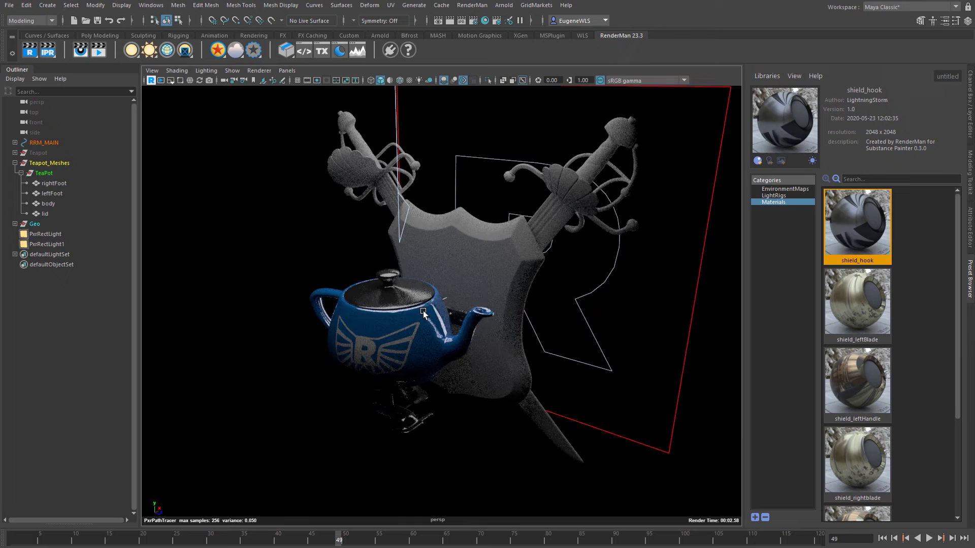
{"action": "right_click_drag", "start_coordinate": [423, 311], "coordinate": [568, 316], "text": "alt"}
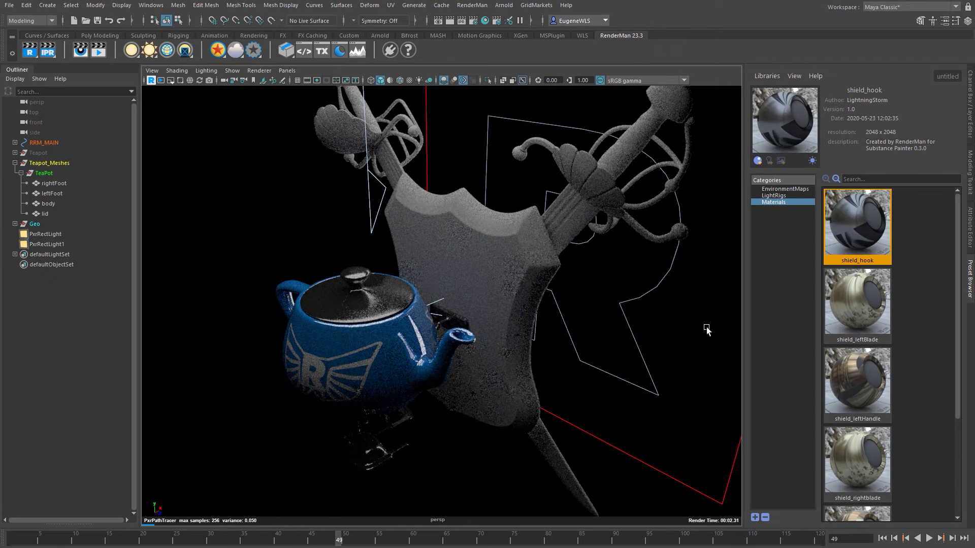
{"action": "left_click_drag", "start_coordinate": [707, 330], "coordinate": [463, 341], "text": "alt"}
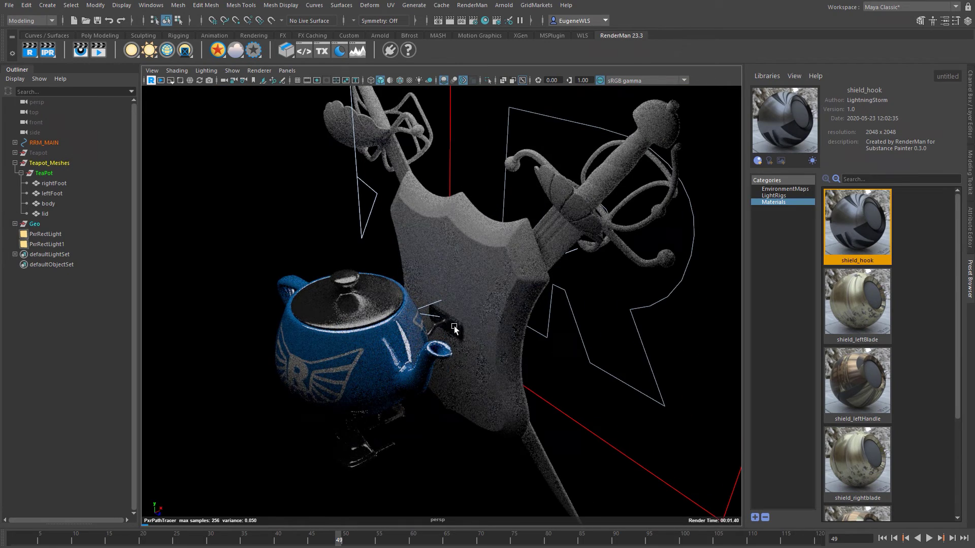
{"action": "left_click", "coordinate": [457, 329]}
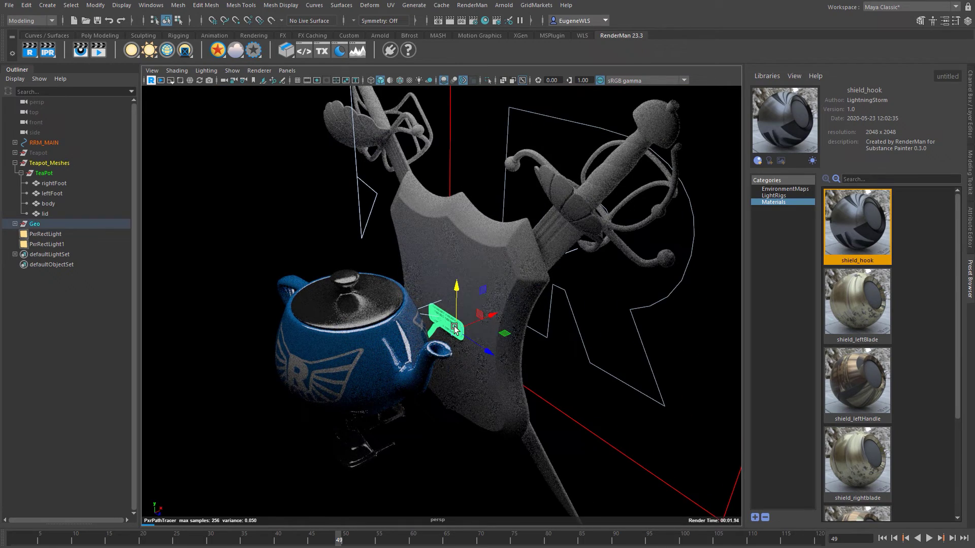
{"action": "right_click", "coordinate": [855, 229]}
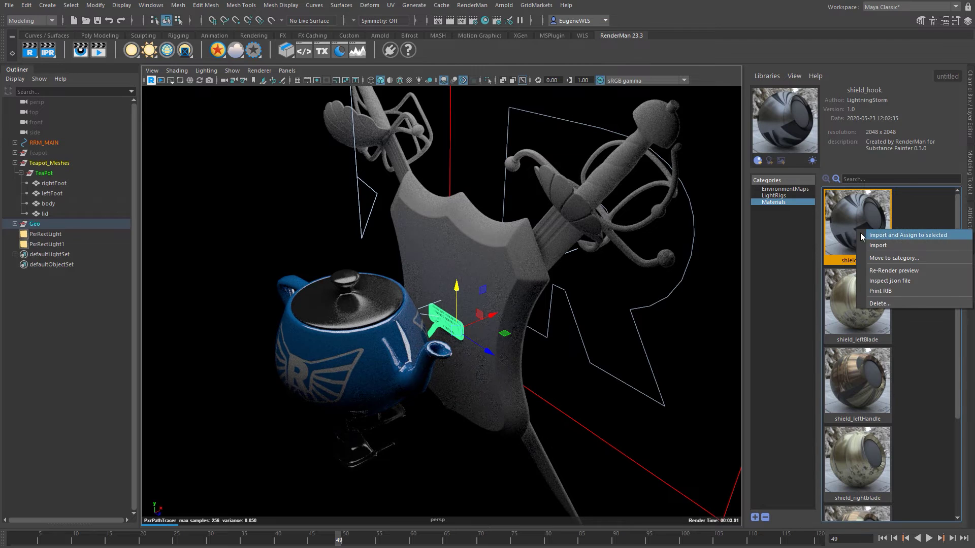
{"action": "left_click", "coordinate": [919, 236]}
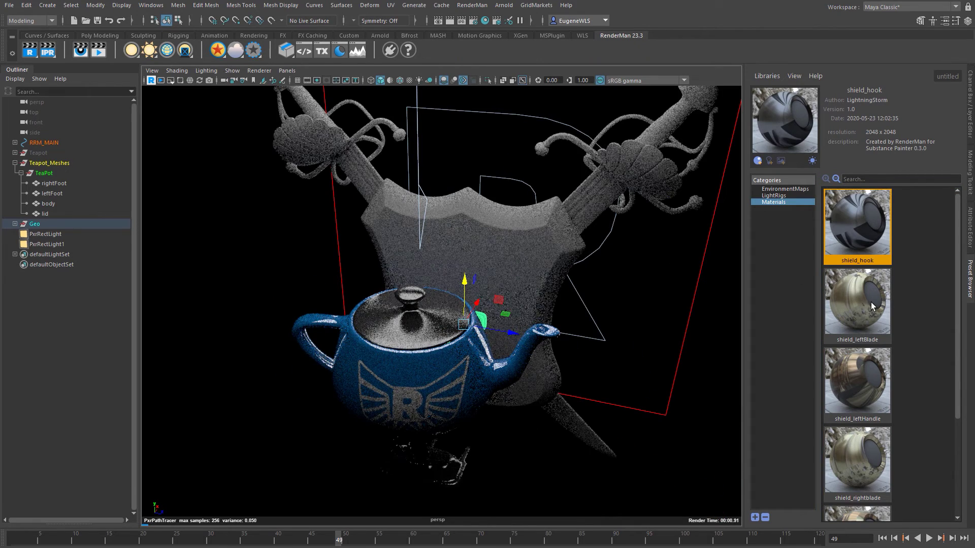
Step: Import and assign shield_leftBlade to the left sword's blade and shield_leftHandle to its handle
{"action": "left_click", "coordinate": [361, 175]}
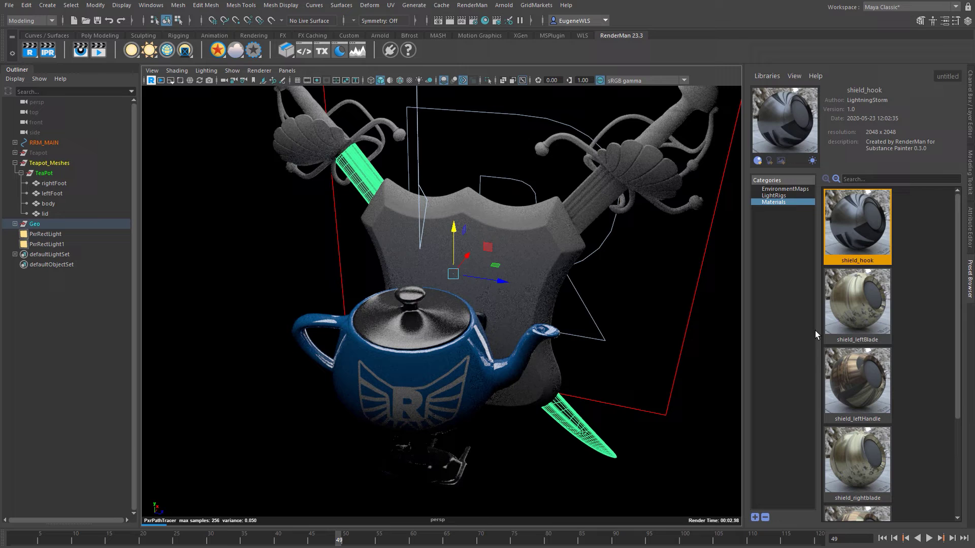
{"action": "left_click", "coordinate": [844, 311]}
{"action": "right_click", "coordinate": [843, 309]}
{"action": "left_click", "coordinate": [849, 319]}
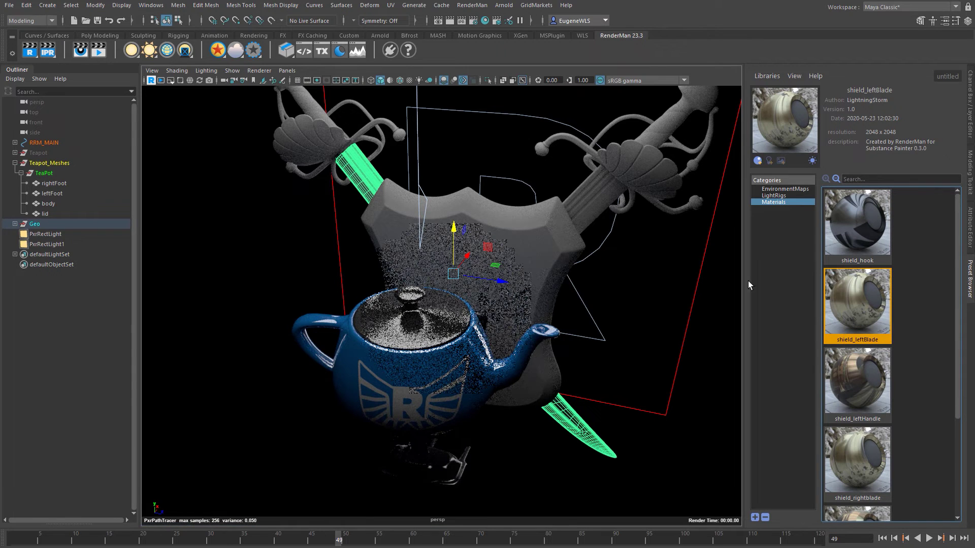
{"action": "left_click", "coordinate": [308, 143]}
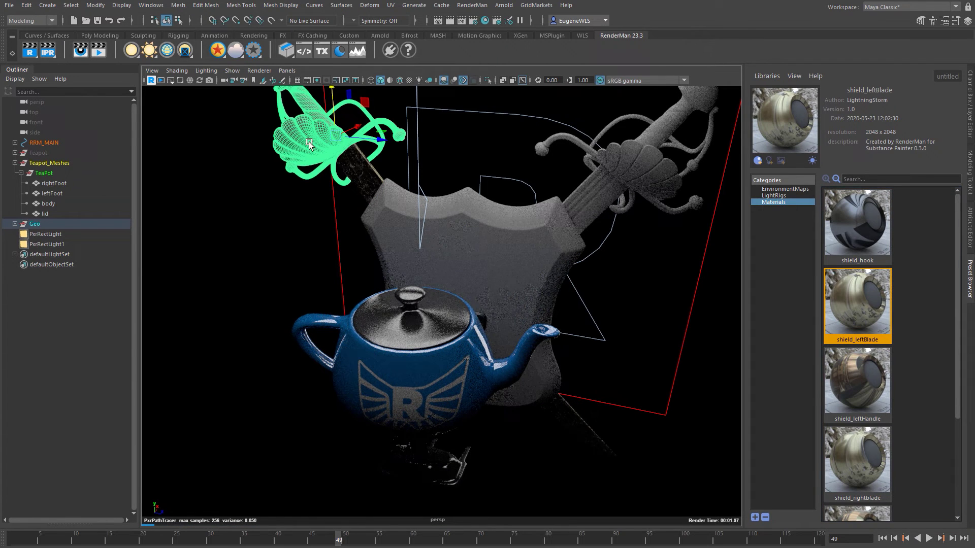
{"action": "left_click", "coordinate": [862, 377]}
{"action": "right_click", "coordinate": [862, 377]}
{"action": "left_click", "coordinate": [869, 384]}
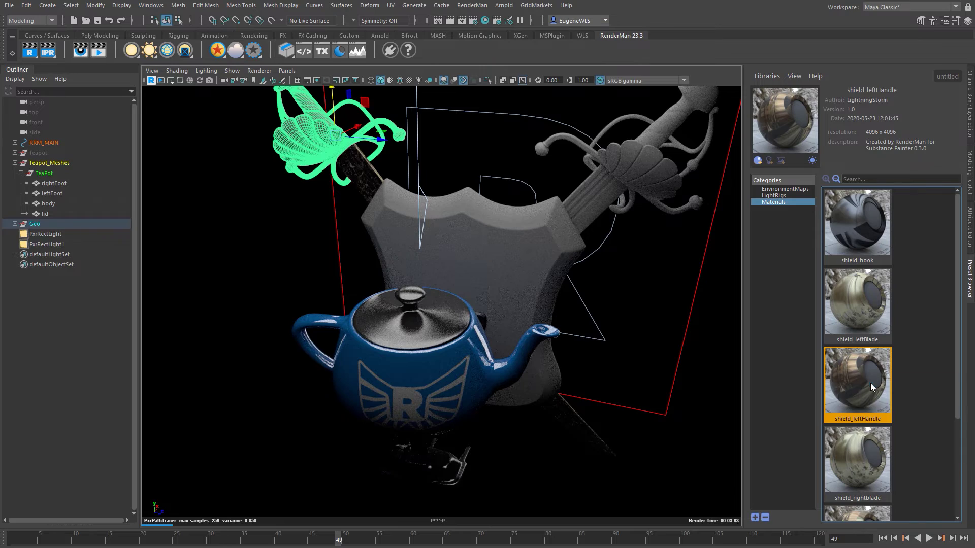
Step: Import and assign shield_rightblade to the right sword's blade and shield_righthandle to its handle
{"action": "left_click_drag", "start_coordinate": [624, 282], "coordinate": [553, 244], "text": "alt"}
{"action": "left_click", "coordinate": [552, 244]}
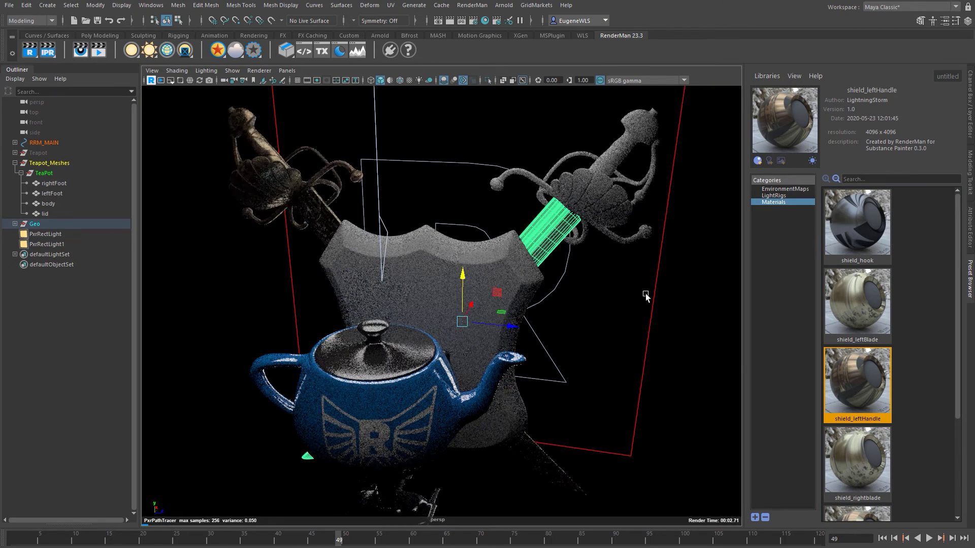
{"action": "left_click", "coordinate": [836, 453]}
{"action": "right_click", "coordinate": [837, 455]}
{"action": "left_click", "coordinate": [849, 461]}
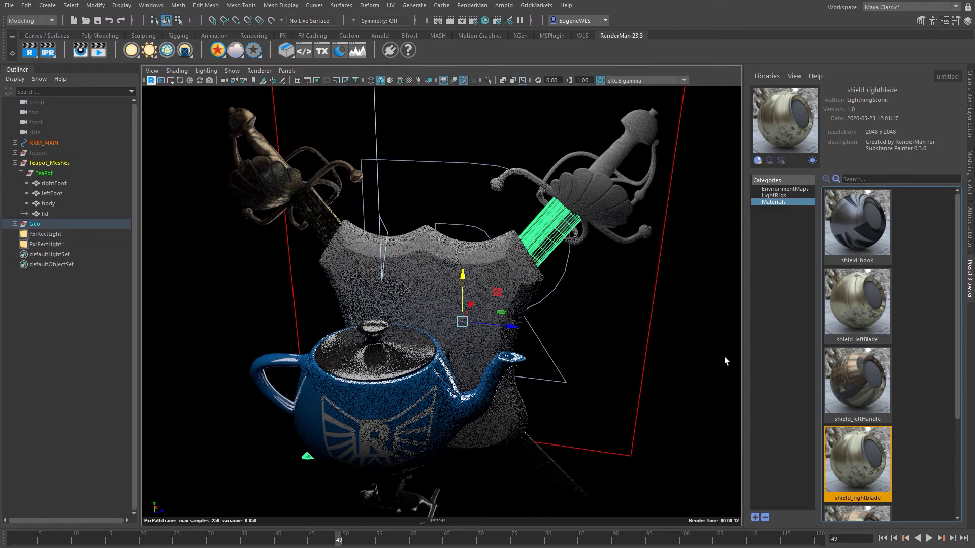
{"action": "scroll", "coordinate": [932, 465], "scroll_direction": "down", "scroll_amount": 2}
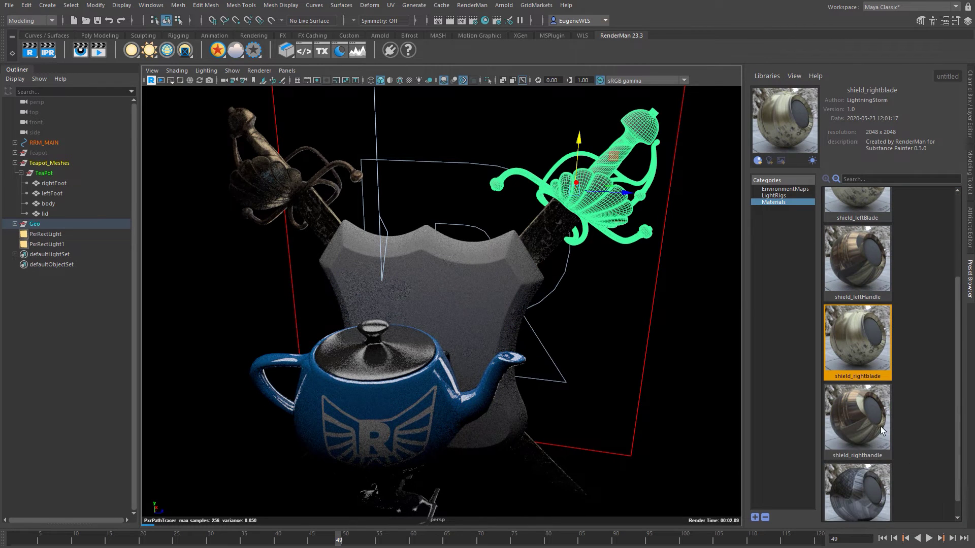
{"action": "left_click", "coordinate": [861, 417]}
{"action": "right_click", "coordinate": [866, 418]}
{"action": "left_click", "coordinate": [880, 425]}
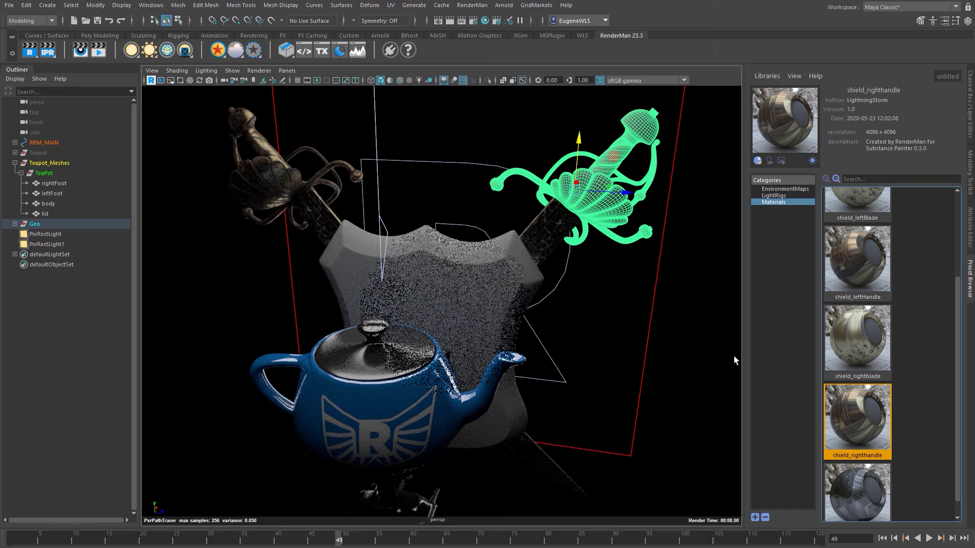
Step: Import the shield_shield material, assign it to the shield mesh and view the scene from the front
{"action": "left_click", "coordinate": [532, 309]}
{"action": "left_click", "coordinate": [866, 485]}
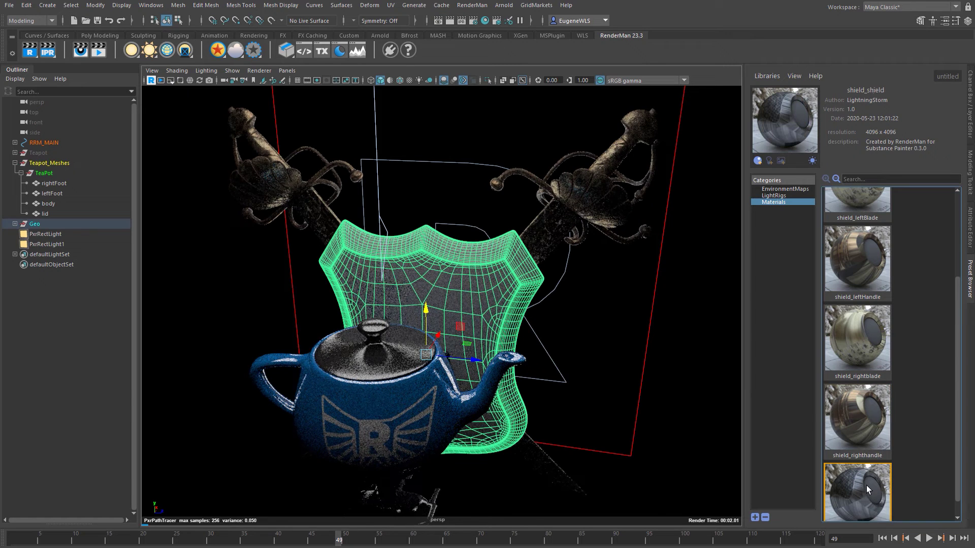
{"action": "right_click", "coordinate": [866, 486]}
{"action": "left_click", "coordinate": [875, 491]}
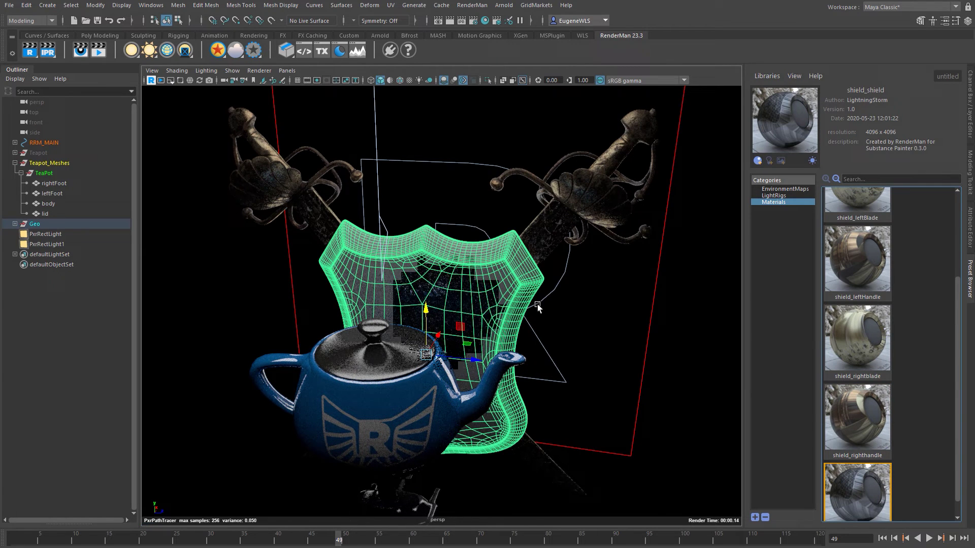
{"action": "left_click_drag", "start_coordinate": [486, 354], "coordinate": [508, 354], "text": "alt"}
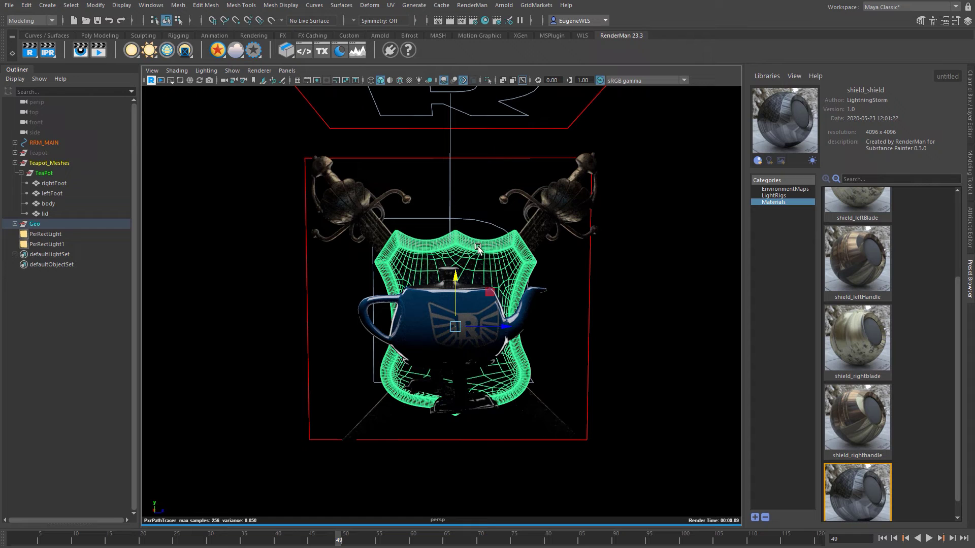
Step: Turn off Selection Highlighting in the viewport and check it by selecting the right sword's handle and the teapot
{"action": "left_click", "coordinate": [428, 230]}
{"action": "left_click", "coordinate": [525, 228]}
{"action": "left_click", "coordinate": [530, 264]}
{"action": "left_click", "coordinate": [237, 72]}
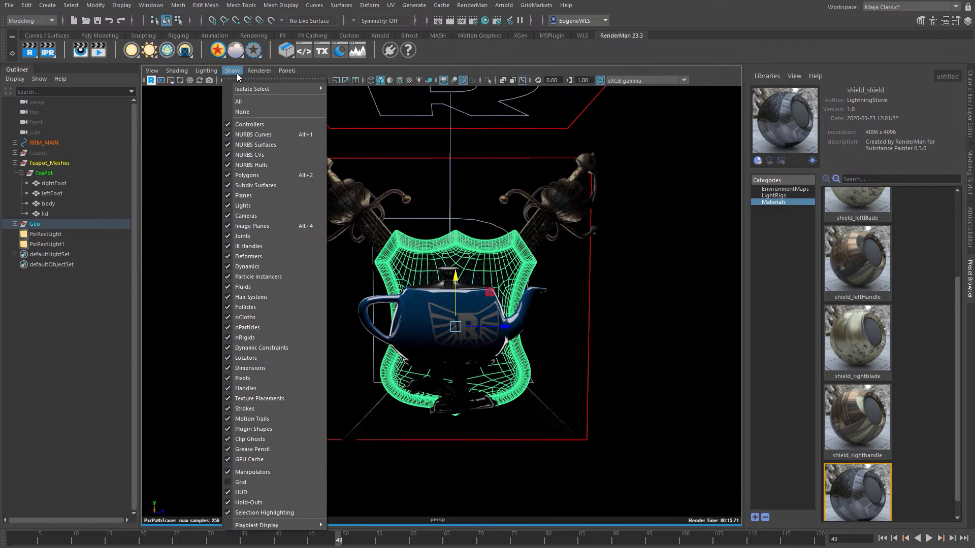
{"action": "left_click", "coordinate": [306, 510]}
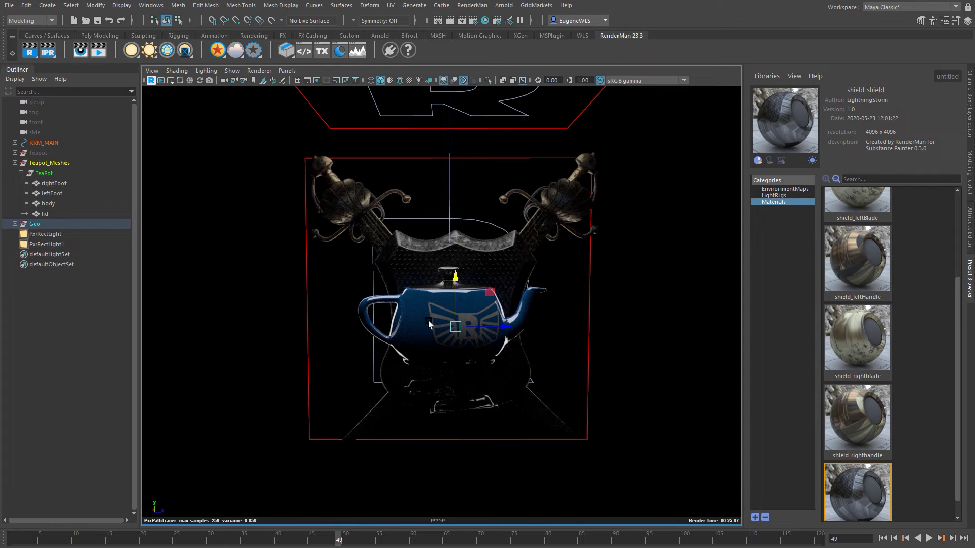
{"action": "left_click", "coordinate": [558, 206]}
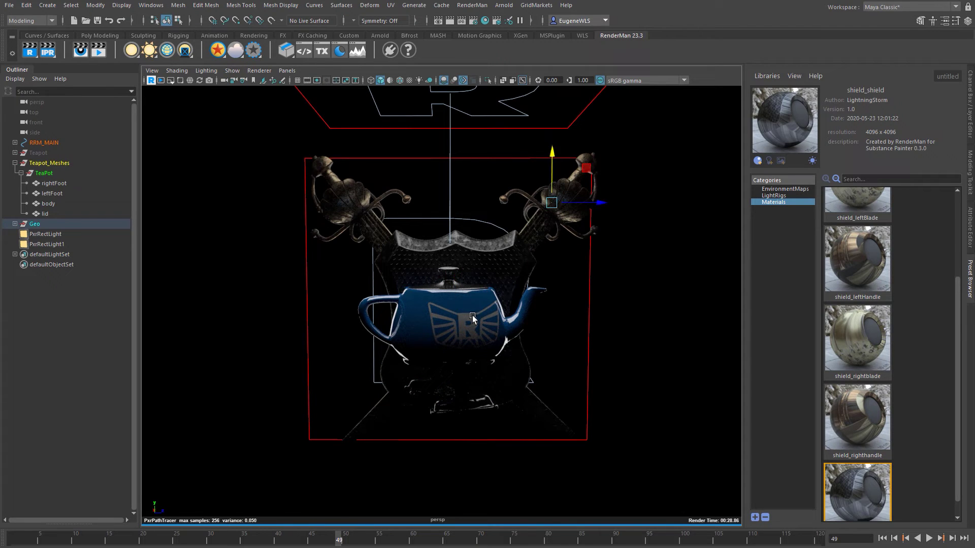
{"action": "left_click", "coordinate": [472, 315]}
{"action": "left_click", "coordinate": [550, 217]}
{"action": "left_click", "coordinate": [536, 233]}
Step: Deselect everything and add a PxrDomeLight to the scene with its attributes shown
{"action": "left_click", "coordinate": [652, 391]}
{"action": "key", "text": "ctrl+a"}
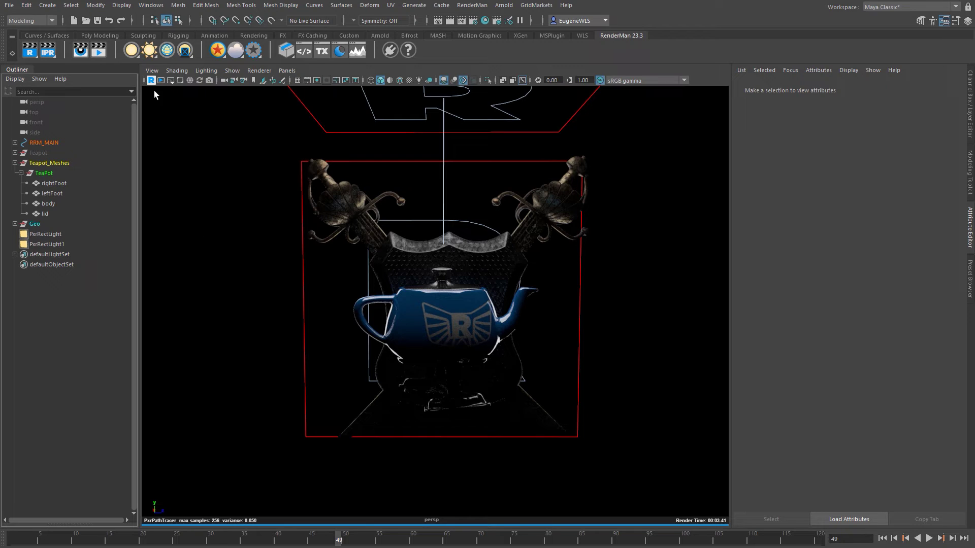
{"action": "left_click", "coordinate": [151, 53]}
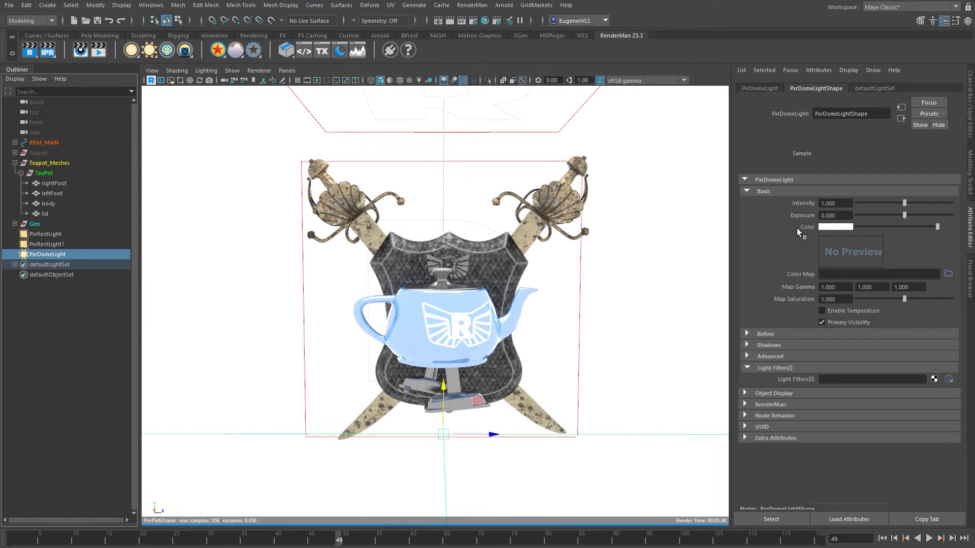
Step: Try green, cyan, magenta and red as the dome light's color, and return it to white
{"action": "left_click", "coordinate": [824, 227]}
{"action": "left_click", "coordinate": [821, 202]}
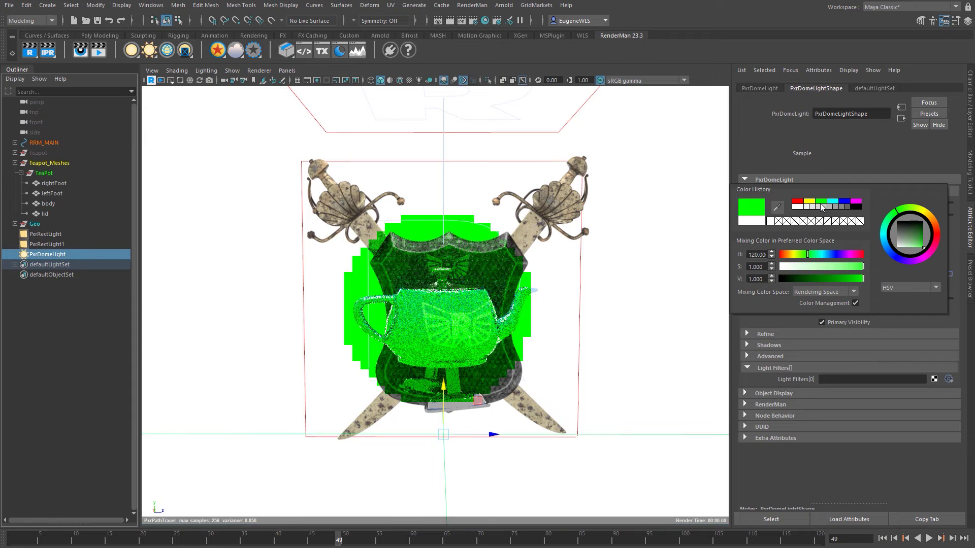
{"action": "left_click", "coordinate": [833, 201]}
{"action": "left_click", "coordinate": [856, 201]}
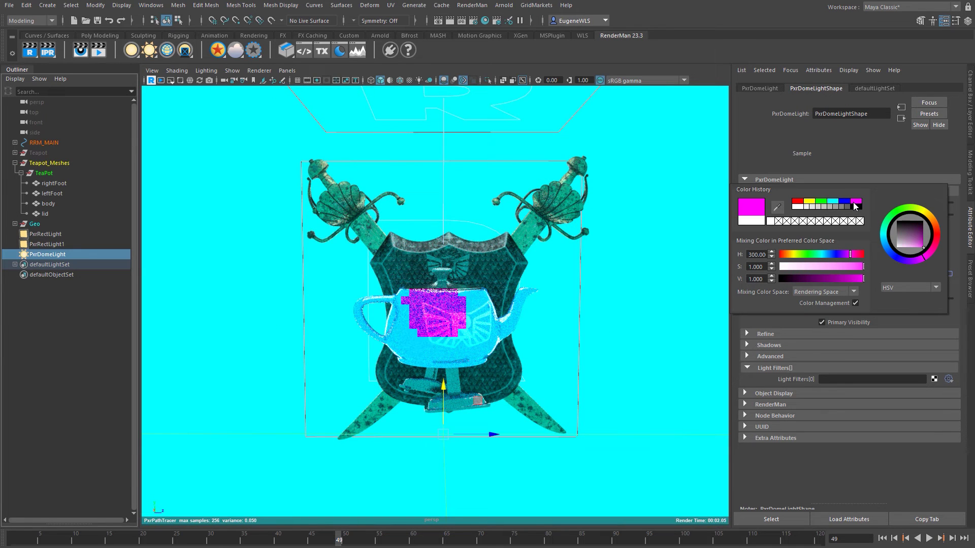
{"action": "left_click", "coordinate": [798, 201]}
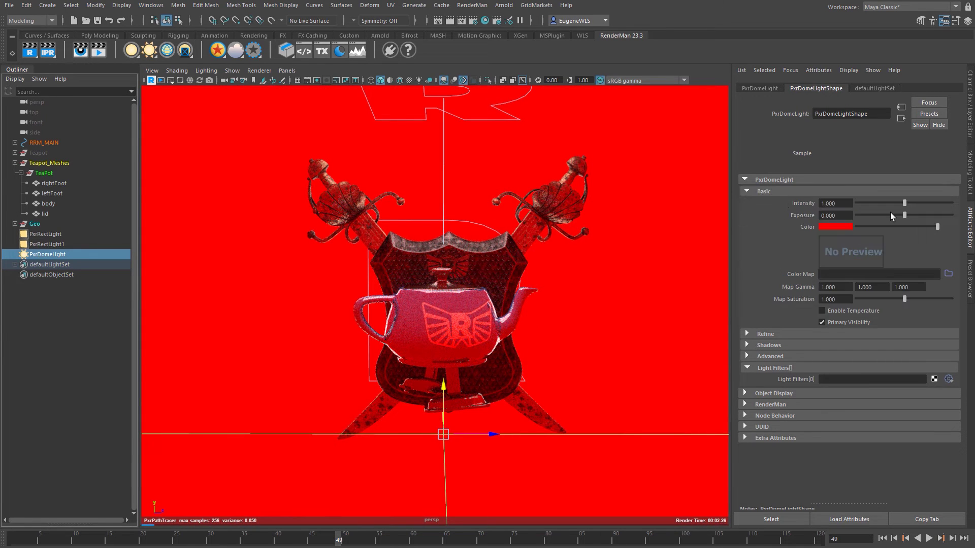
{"action": "left_click", "coordinate": [843, 228]}
{"action": "left_click", "coordinate": [788, 218]}
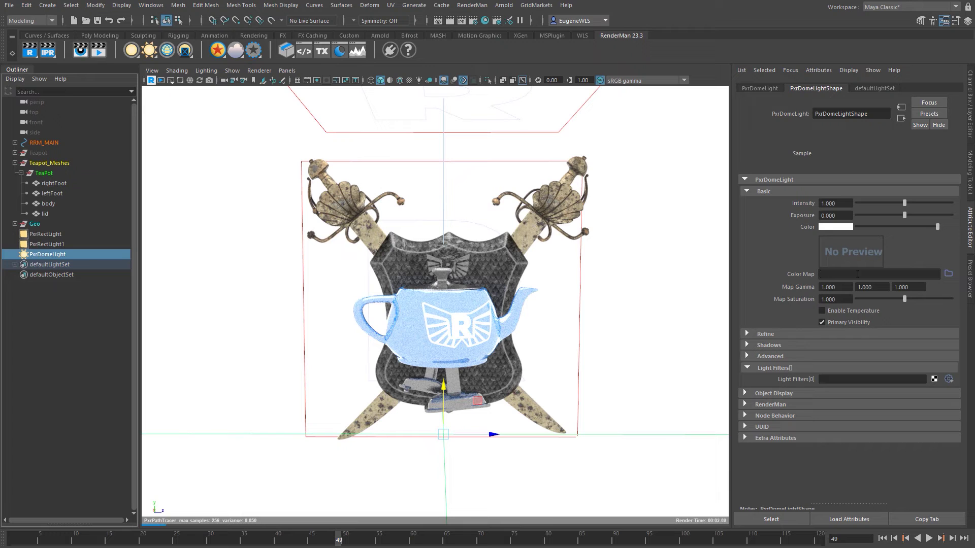
Step: Load fnHDRI_render_16_02.hdr.tex as the dome light's color map and turn off its Primary Visibility
{"action": "left_click", "coordinate": [948, 275]}
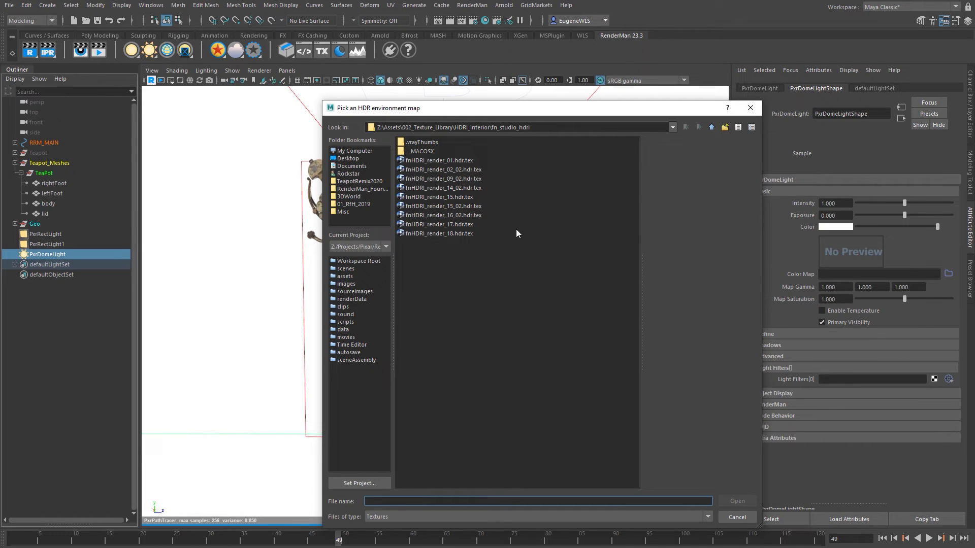
{"action": "double_click", "coordinate": [464, 214]}
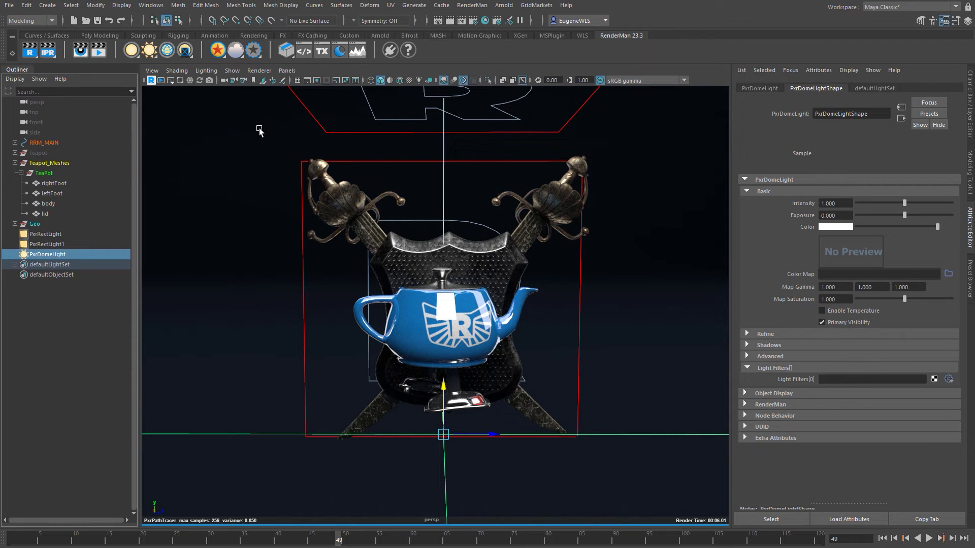
{"action": "left_click", "coordinate": [840, 323]}
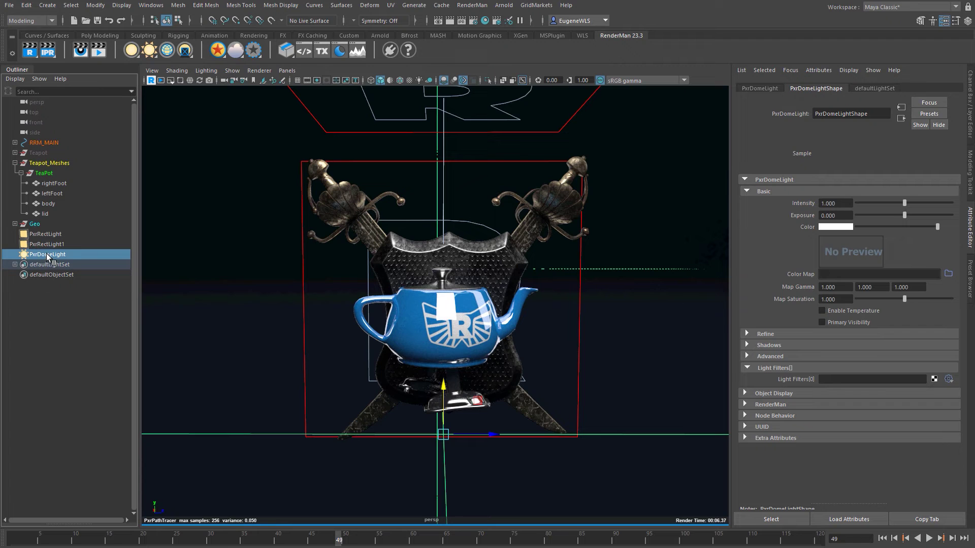
Step: Turn off LOD Visibility in the PxrDomeLight transform's display settings and check the scene from a slightly different angle
{"action": "left_click", "coordinate": [760, 88]}
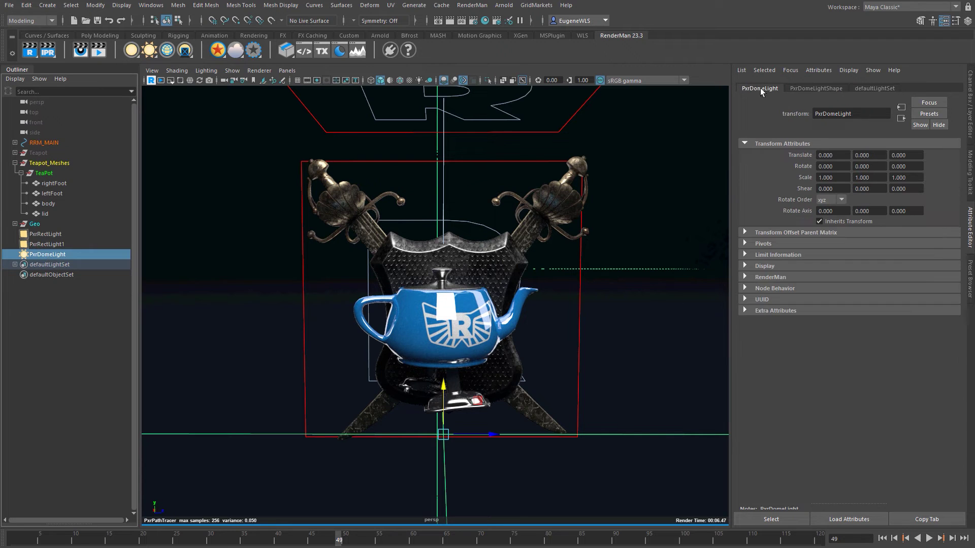
{"action": "left_click", "coordinate": [767, 265]}
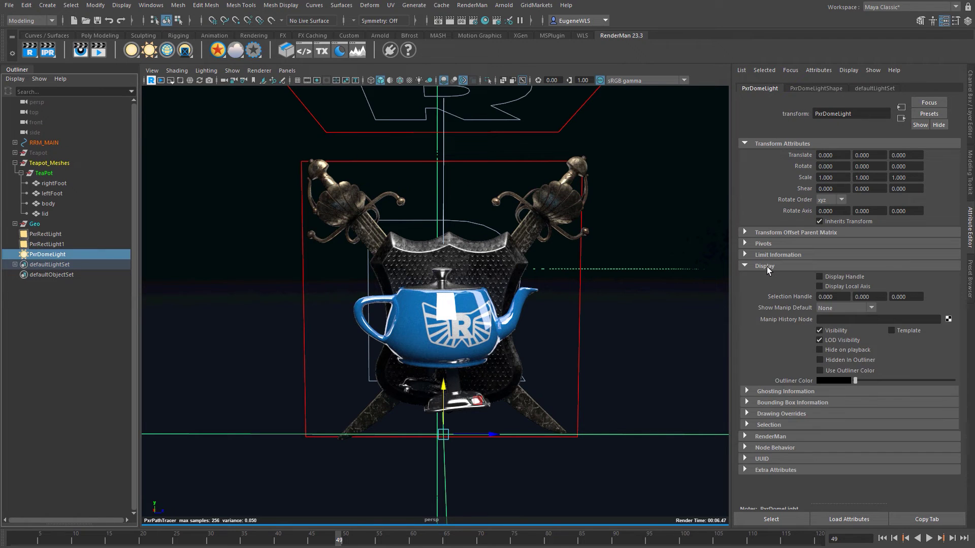
{"action": "left_click", "coordinate": [842, 341]}
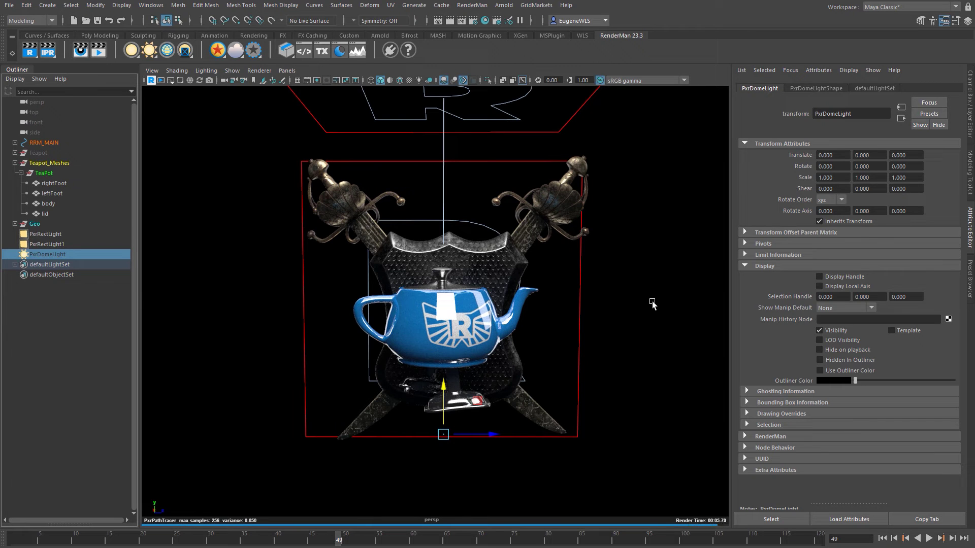
{"action": "left_click_drag", "start_coordinate": [533, 448], "coordinate": [472, 350], "text": "alt"}
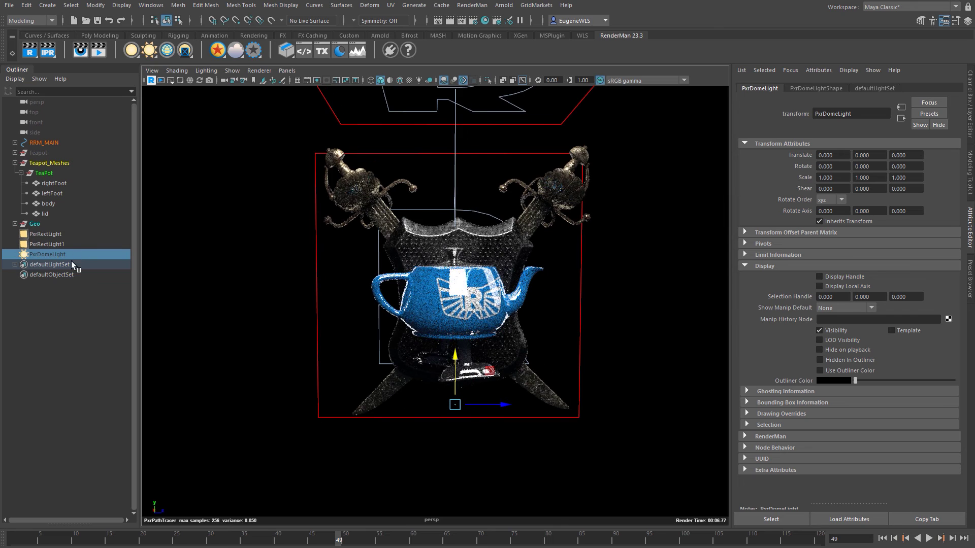
Step: Try dome light Y rotations of 180 and 400 degrees, and adjust the rotation to about 408 degrees
{"action": "left_click", "coordinate": [873, 167]}
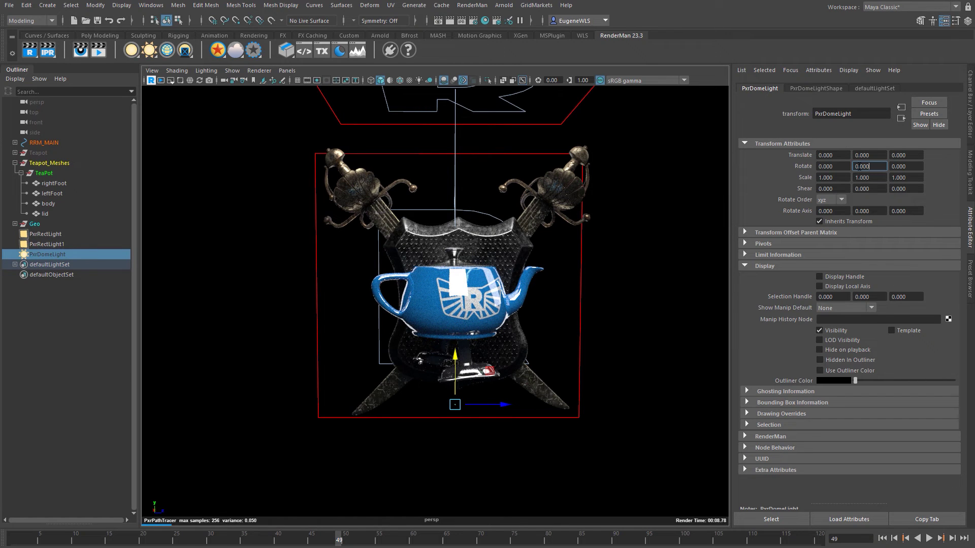
{"action": "type", "text": "180"}
{"action": "key", "text": "Return"}
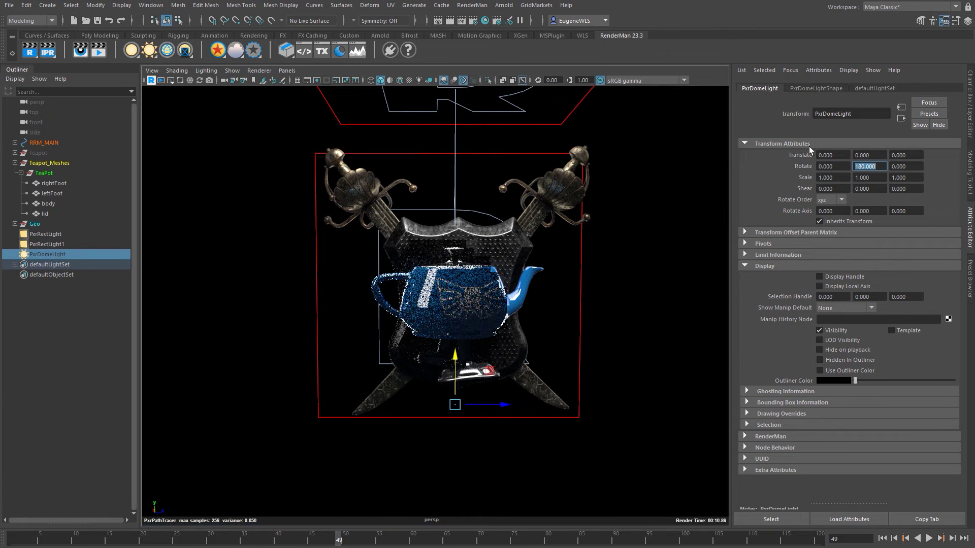
{"action": "type", "text": "400"}
{"action": "key", "text": "Return"}
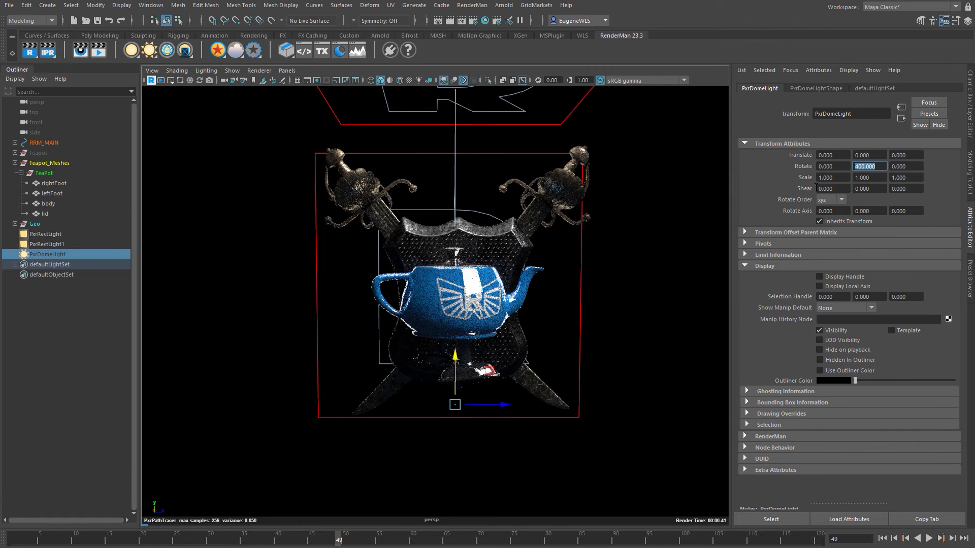
{"action": "left_click_drag", "start_coordinate": [875, 163], "coordinate": [958, 167], "text": "ctrl"}
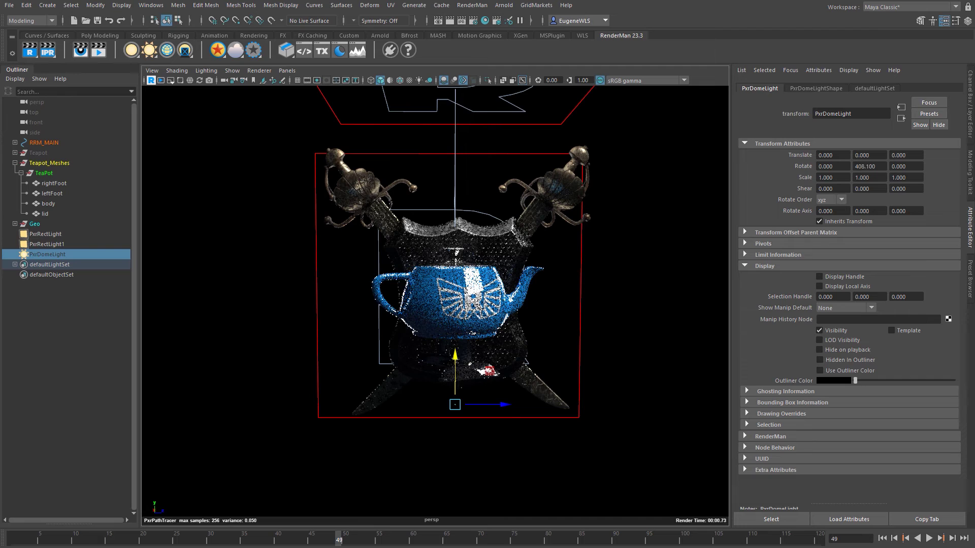
Step: Scale PxrRectLight1 up uniformly to about 38.2
{"action": "left_click", "coordinate": [498, 172]}
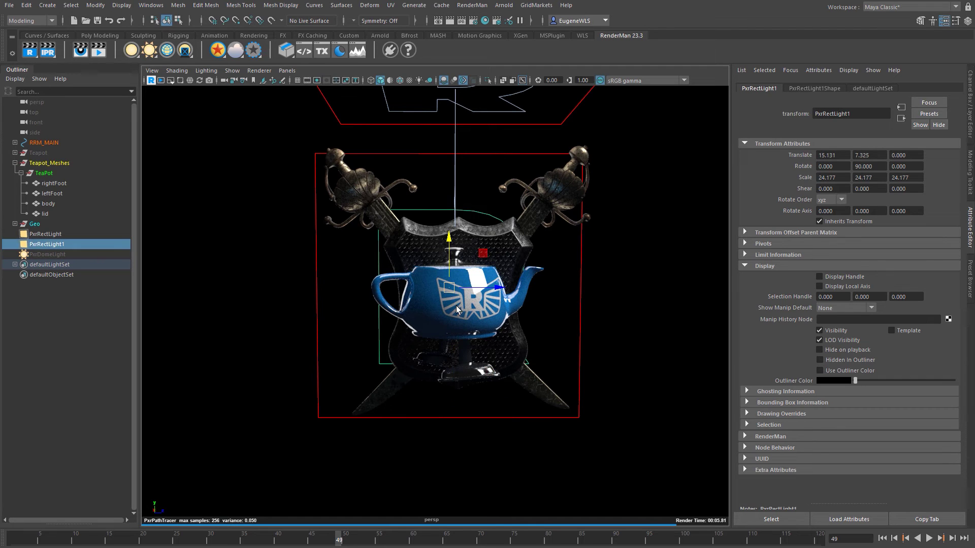
{"action": "key", "text": "e"}
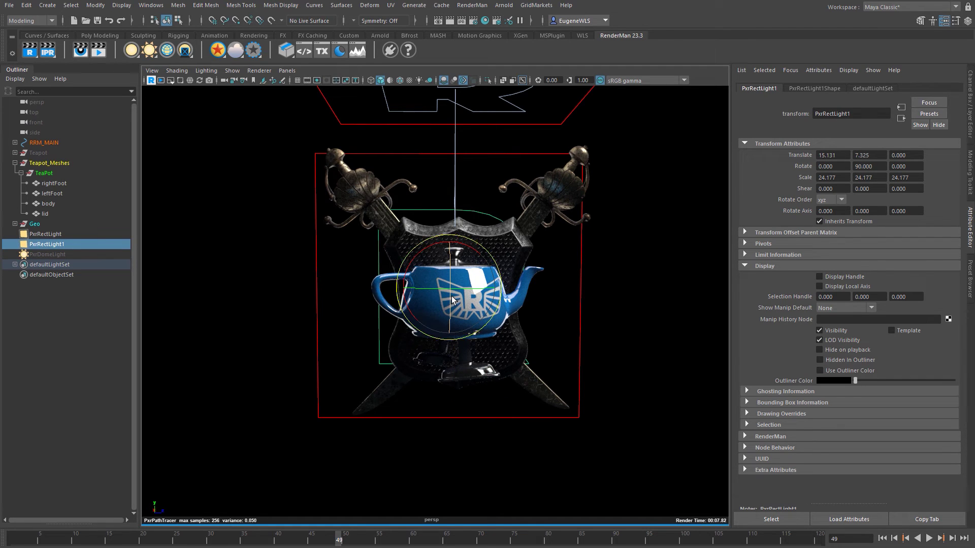
{"action": "key", "text": "r"}
{"action": "left_click_drag", "start_coordinate": [449, 289], "coordinate": [574, 270]}
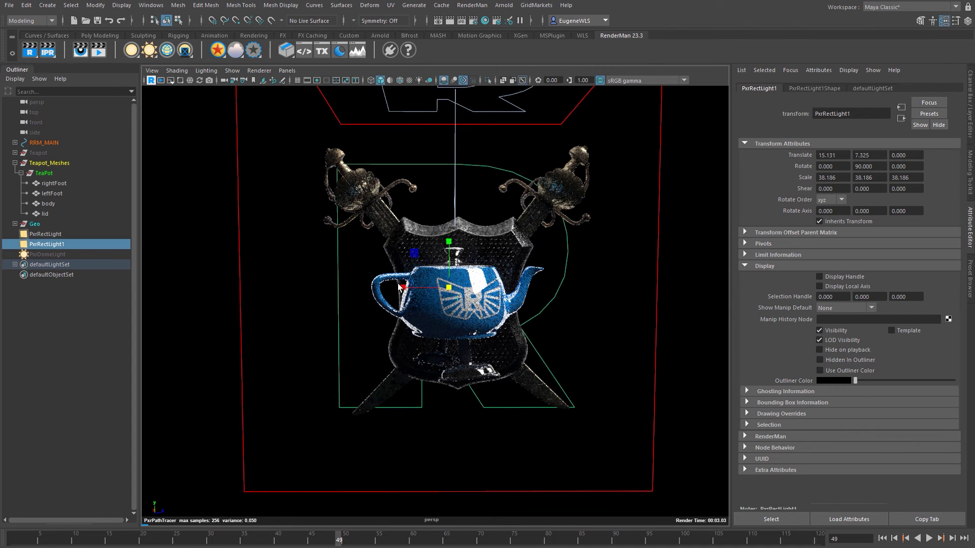
Step: Enable temperature on PxrRectLight1's shape and warm it to about 3663
{"action": "left_click", "coordinate": [815, 88]}
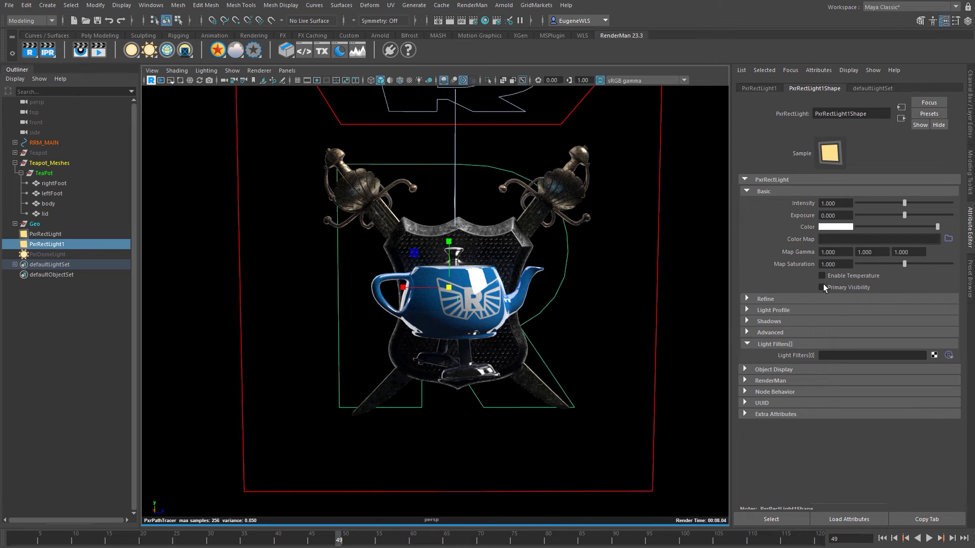
{"action": "left_click", "coordinate": [867, 276]}
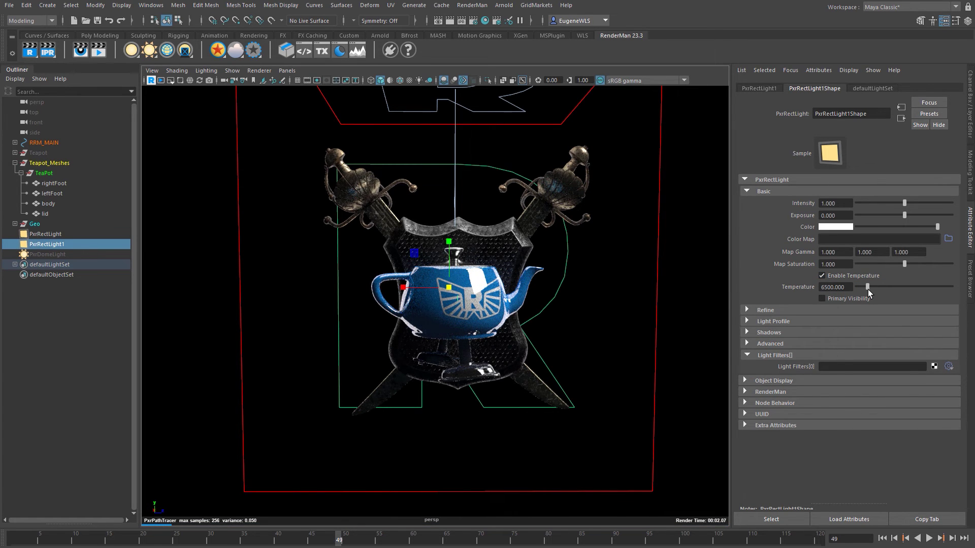
{"action": "left_click_drag", "start_coordinate": [867, 289], "coordinate": [861, 291]}
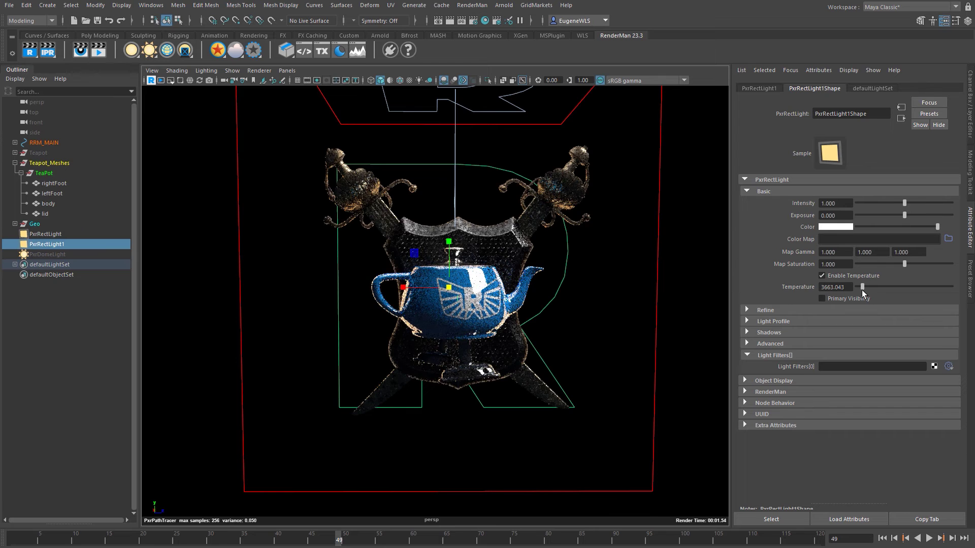
Step: Scale the overhead PxrRectLight up uniformly to about 26.7, enable its temperature, and deselect it
{"action": "left_click", "coordinate": [496, 123]}
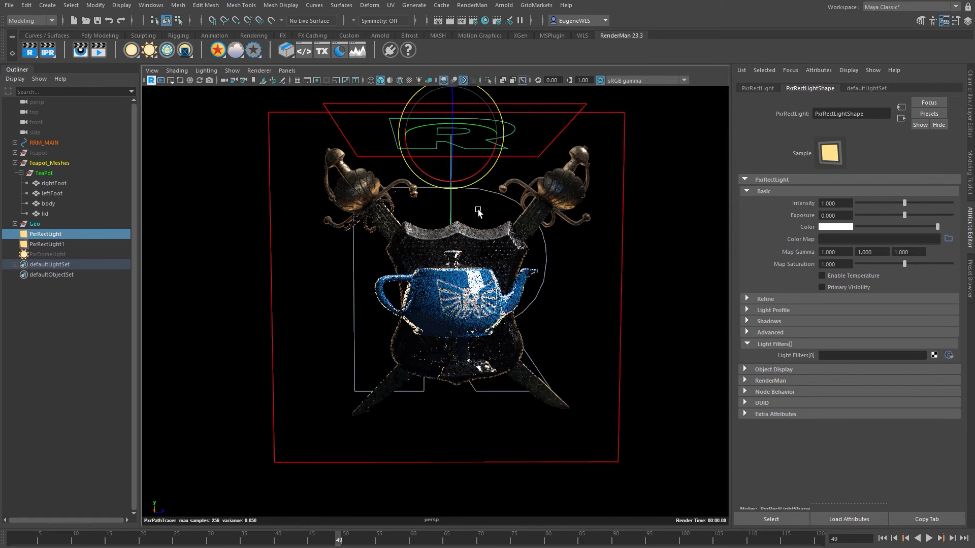
{"action": "left_click_drag", "start_coordinate": [478, 212], "coordinate": [543, 148]}
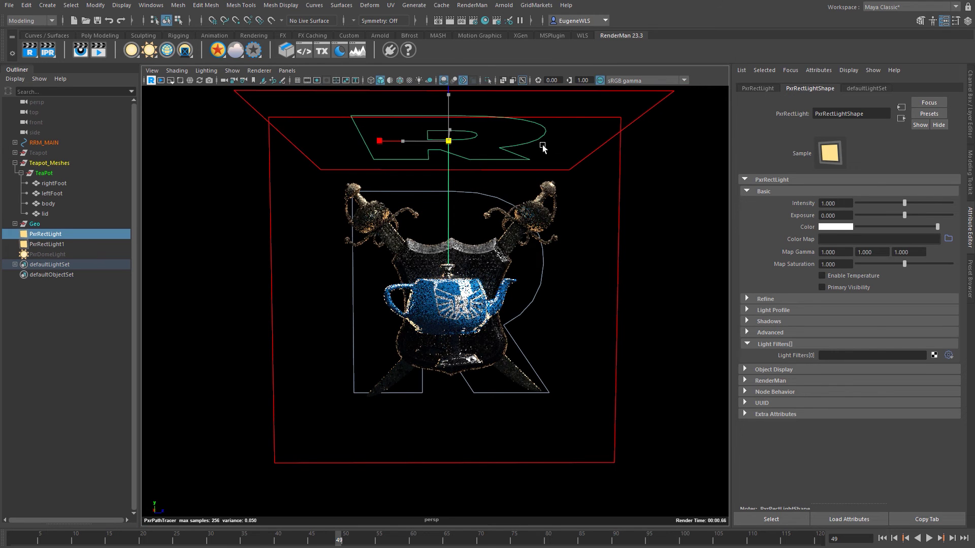
{"action": "left_click", "coordinate": [842, 275]}
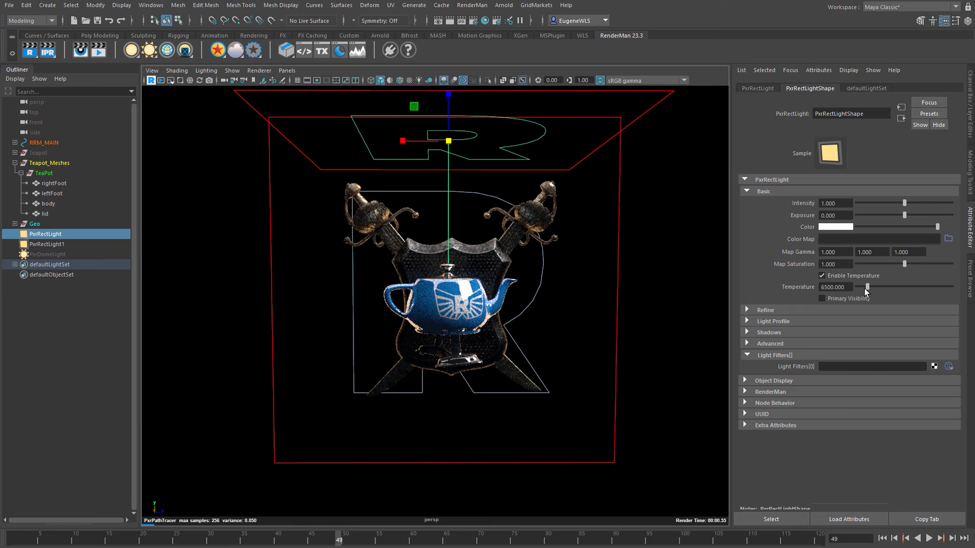
{"action": "left_click", "coordinate": [201, 278]}
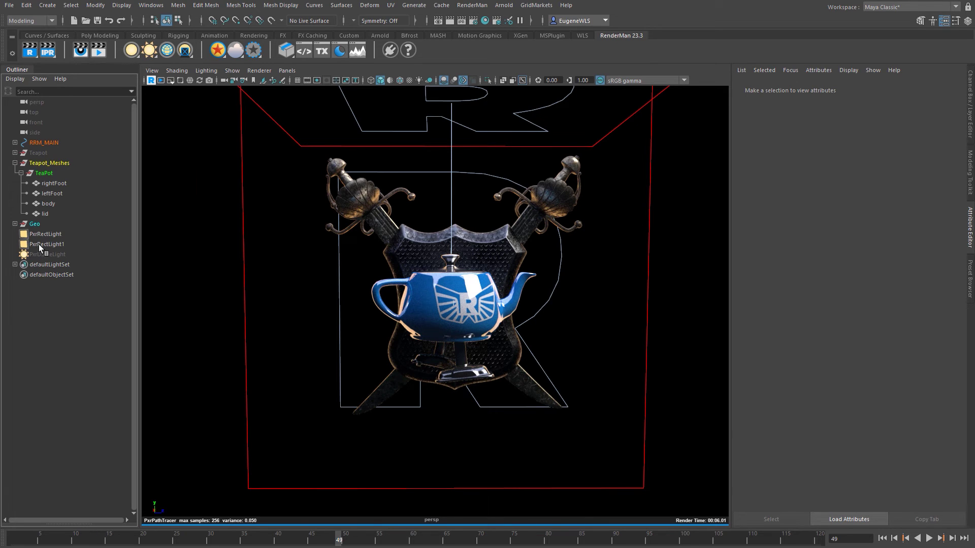
Step: Turn off LOD Visibility in the display settings of PxrRectLight and PxrRectLight1, and clear the selection
{"action": "left_click", "coordinate": [49, 234]}
{"action": "left_click", "coordinate": [755, 89]}
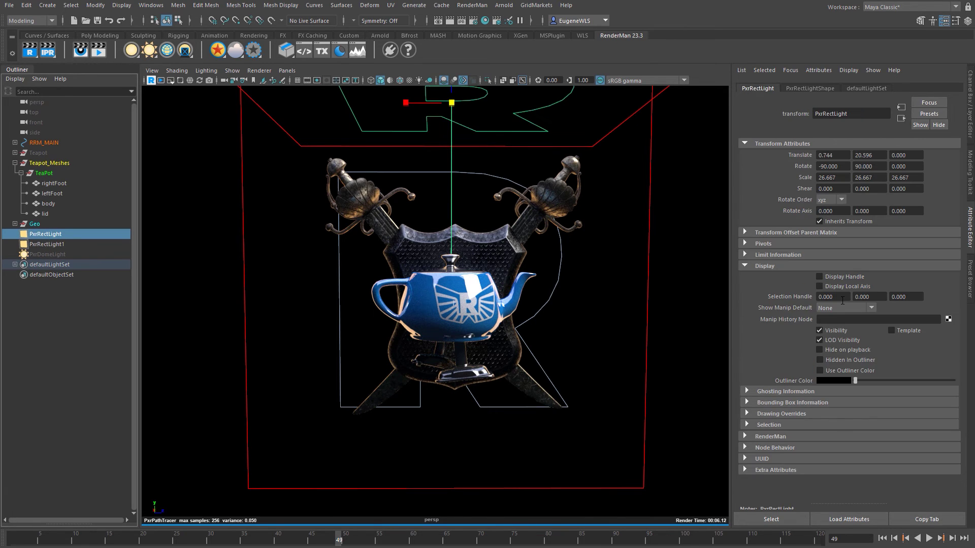
{"action": "left_click", "coordinate": [56, 244]}
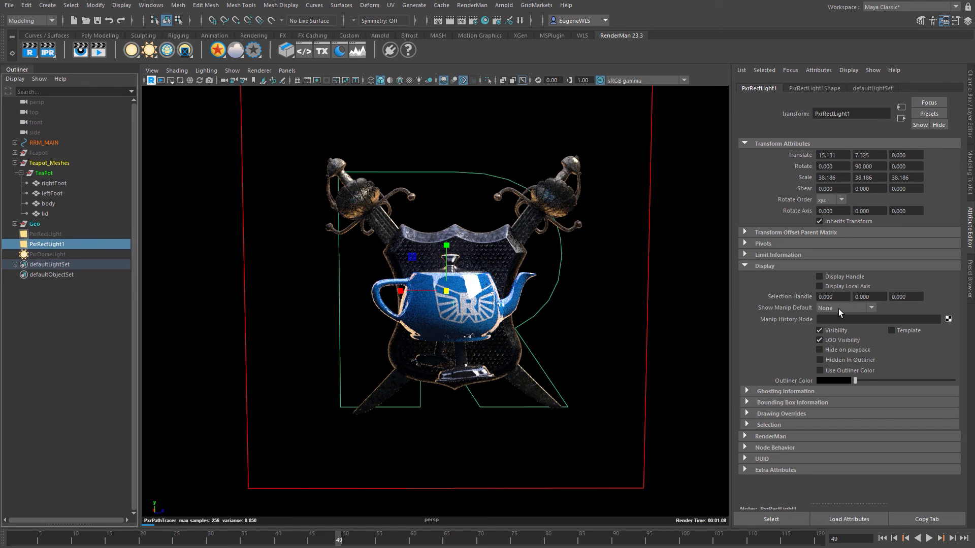
{"action": "left_click", "coordinate": [845, 340]}
{"action": "left_click", "coordinate": [83, 334]}
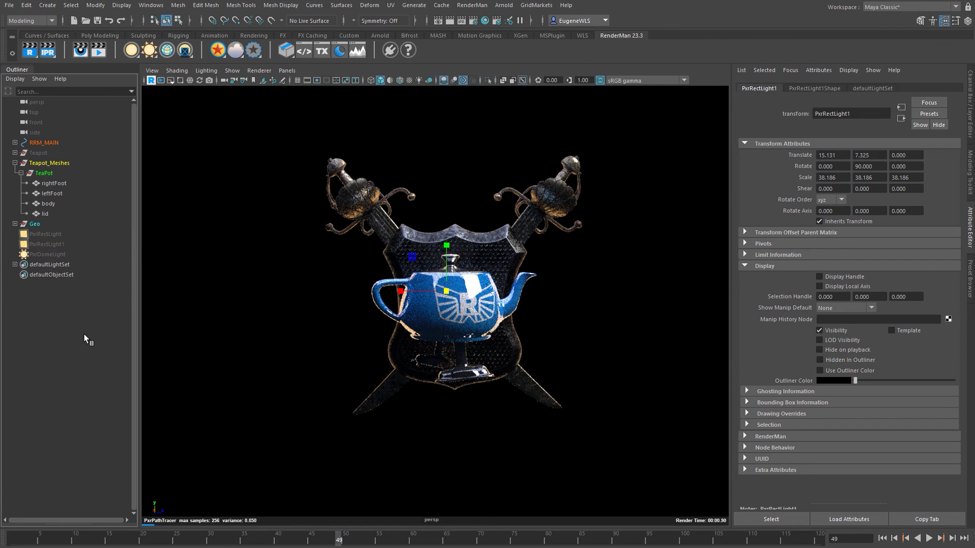
Step: Examine the live render of the teapot, shield and swords from several angles and up close on the teapot's contours
{"action": "left_click_drag", "start_coordinate": [455, 395], "coordinate": [526, 378], "text": "alt"}
{"action": "scroll", "coordinate": [465, 354], "scroll_direction": "up", "scroll_amount": 2}
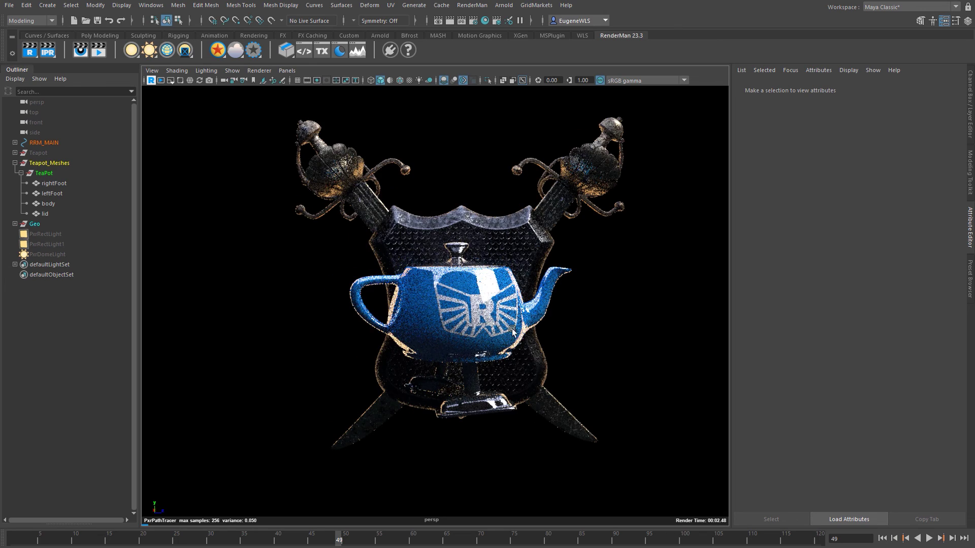
{"action": "left_click_drag", "start_coordinate": [445, 346], "coordinate": [528, 366], "text": "alt"}
{"action": "scroll", "coordinate": [528, 367], "scroll_direction": "up", "scroll_amount": 1}
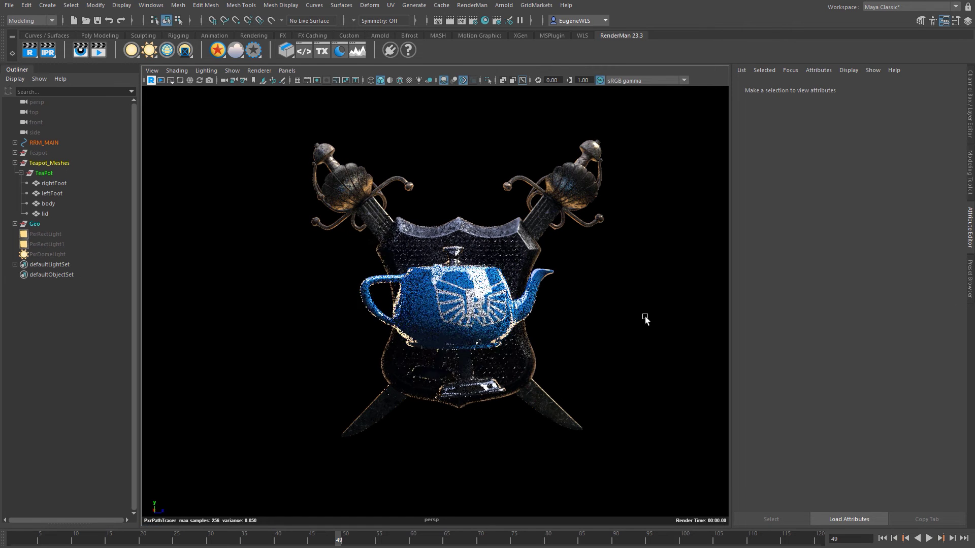
{"action": "scroll", "coordinate": [665, 313], "scroll_direction": "up", "scroll_amount": 3}
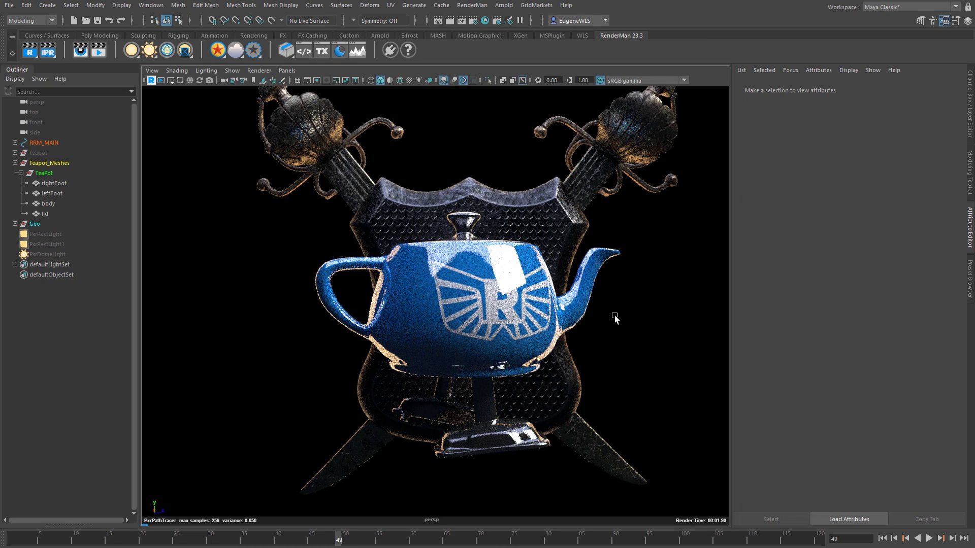
{"action": "scroll", "coordinate": [483, 332], "scroll_direction": "up", "scroll_amount": 2}
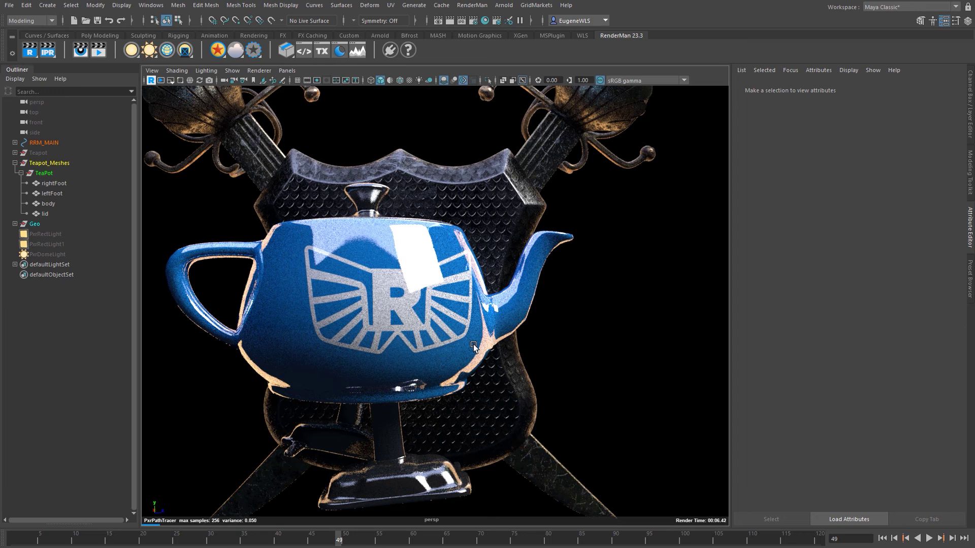
{"action": "scroll", "coordinate": [578, 335], "scroll_direction": "down", "scroll_amount": 3}
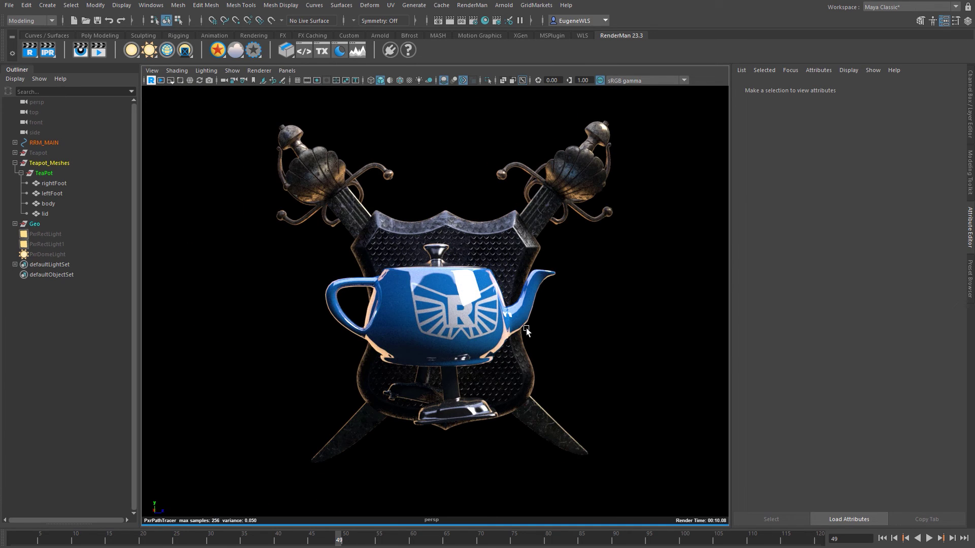
{"action": "scroll", "coordinate": [490, 331], "scroll_direction": "up", "scroll_amount": 2}
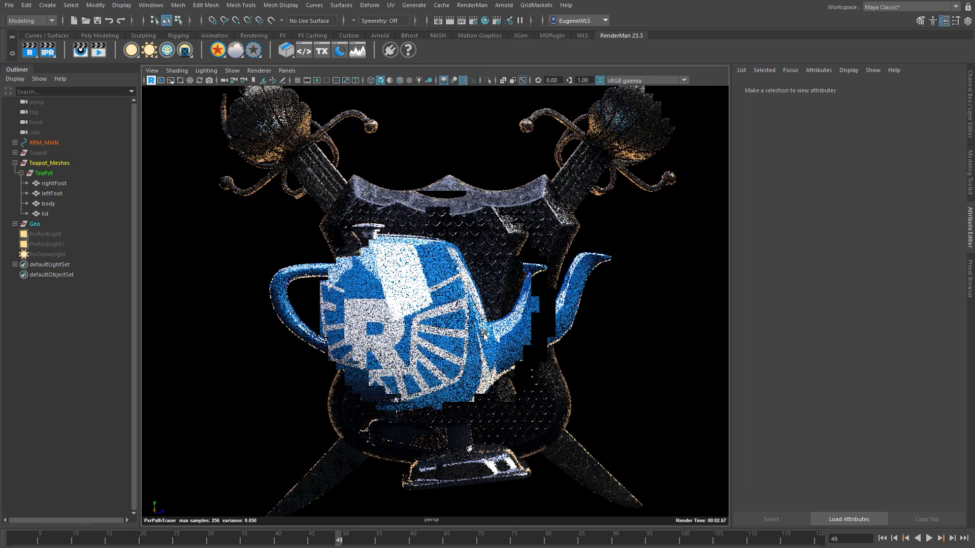
{"action": "scroll", "coordinate": [559, 285], "scroll_direction": "up", "scroll_amount": 3}
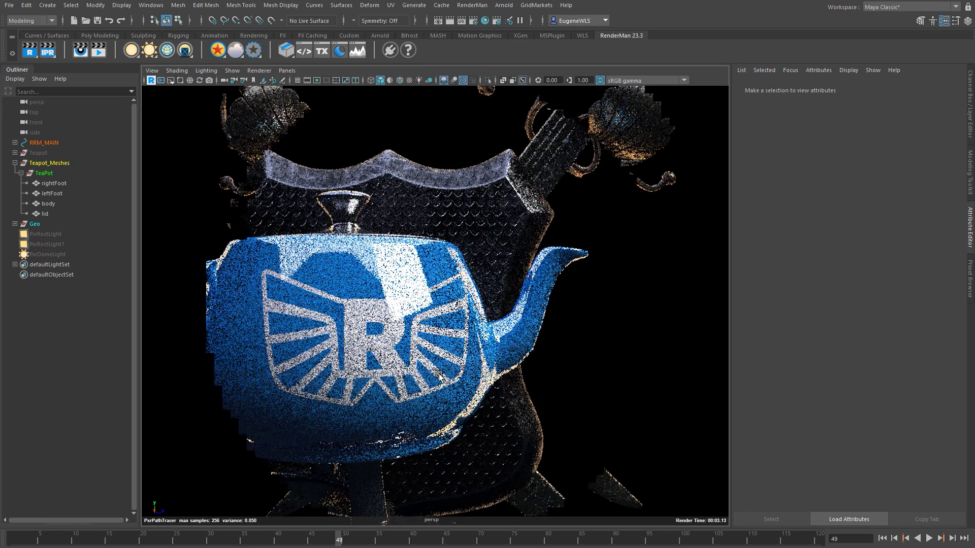
Step: In the teapot body shape's RenderMan attributes, collapse the sections above Subdivision Surface and set the subdivision scheme to Catmull-Clark
{"action": "left_click", "coordinate": [51, 203]}
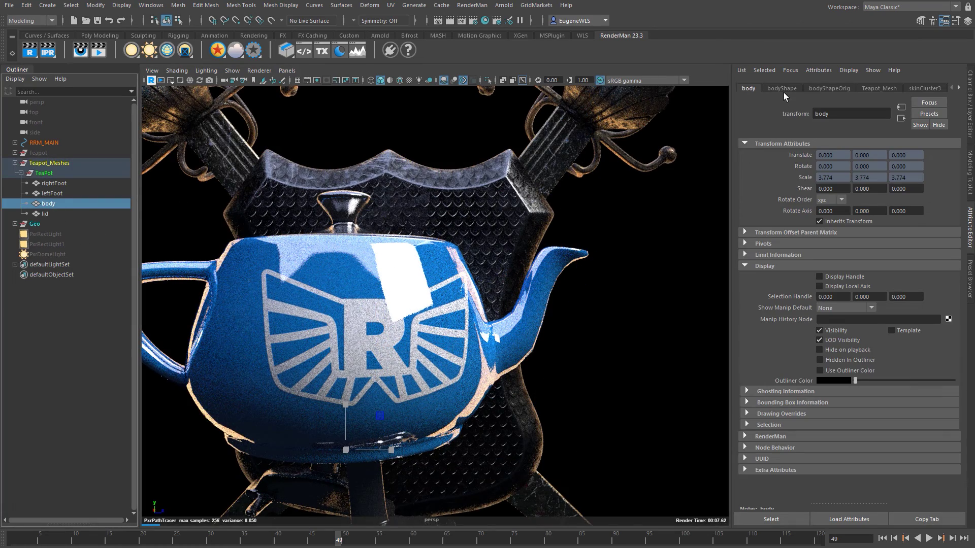
{"action": "left_click", "coordinate": [784, 88]}
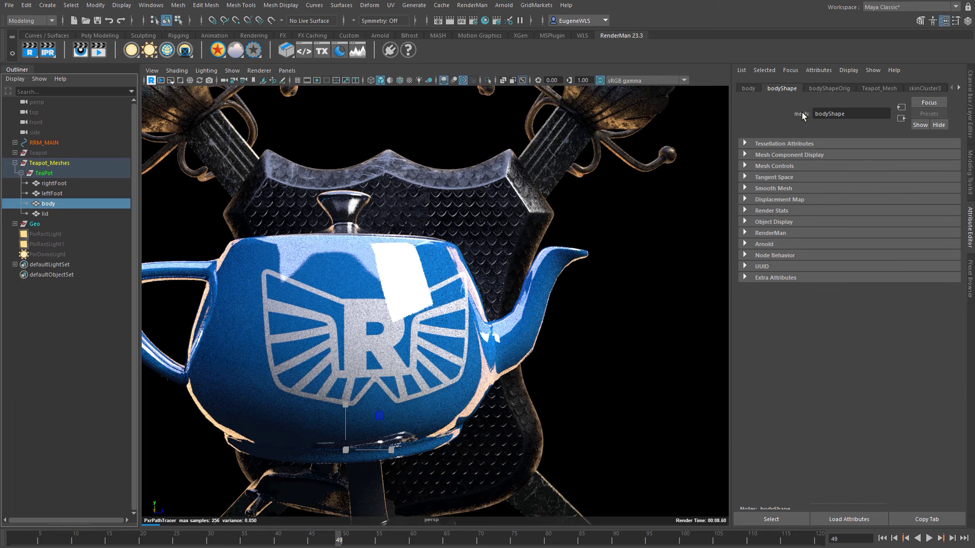
{"action": "left_click", "coordinate": [766, 232]}
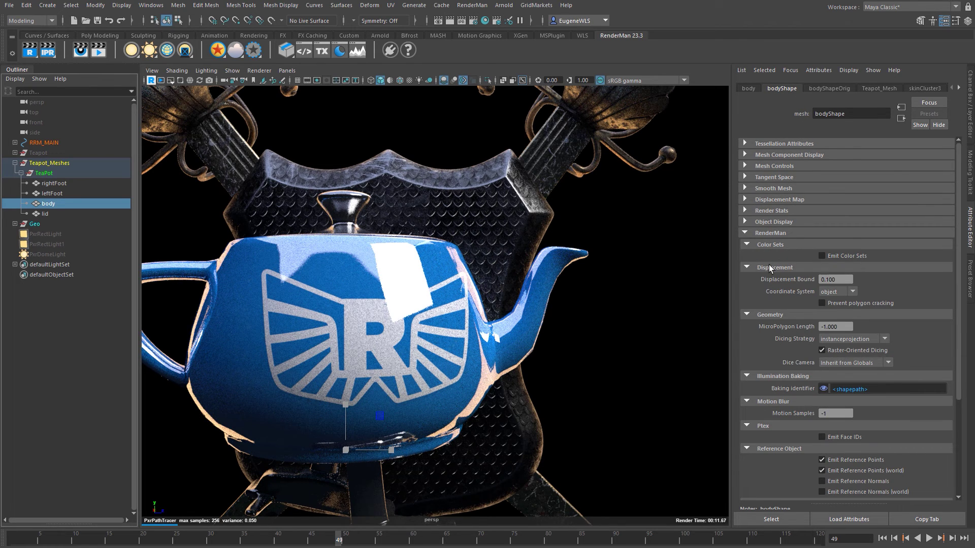
{"action": "left_click", "coordinate": [775, 246]}
{"action": "left_click", "coordinate": [771, 257]}
{"action": "left_click", "coordinate": [766, 268]}
{"action": "left_click", "coordinate": [763, 279]}
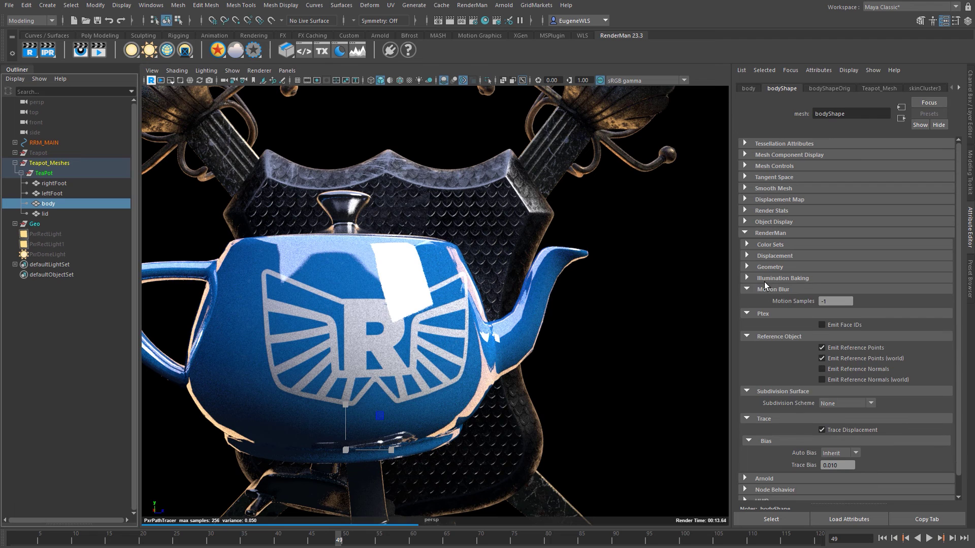
{"action": "left_click", "coordinate": [764, 290]}
{"action": "left_click", "coordinate": [764, 301]}
{"action": "left_click", "coordinate": [765, 312]}
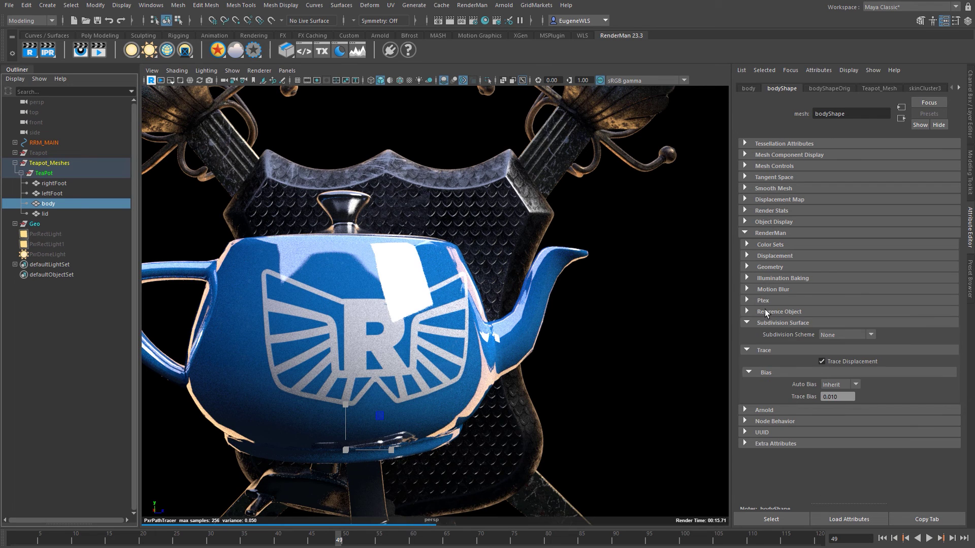
{"action": "left_click", "coordinate": [842, 337]}
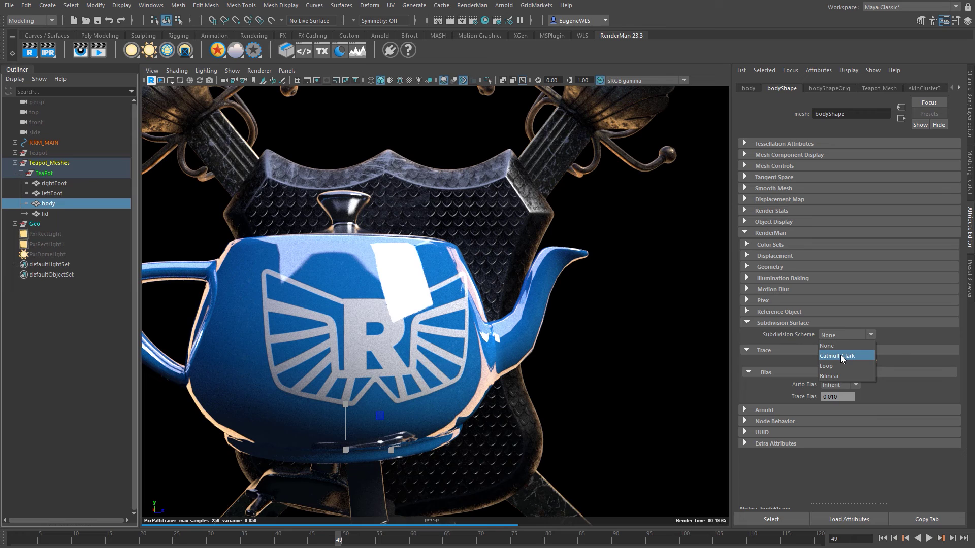
{"action": "left_click", "coordinate": [840, 355]}
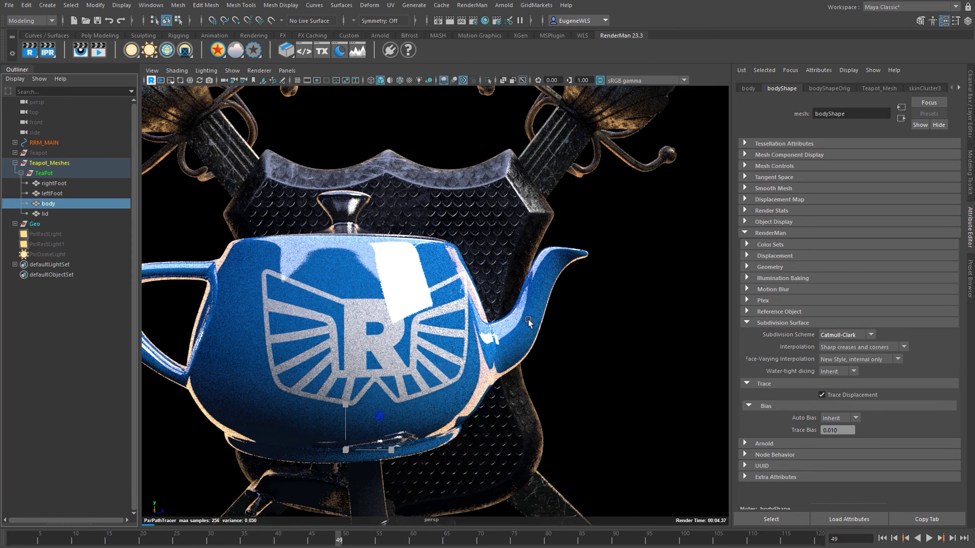
Step: Set the subdivision scheme of the teapot's right foot, left foot and lid to Catmull-Clark
{"action": "left_click", "coordinate": [61, 184]}
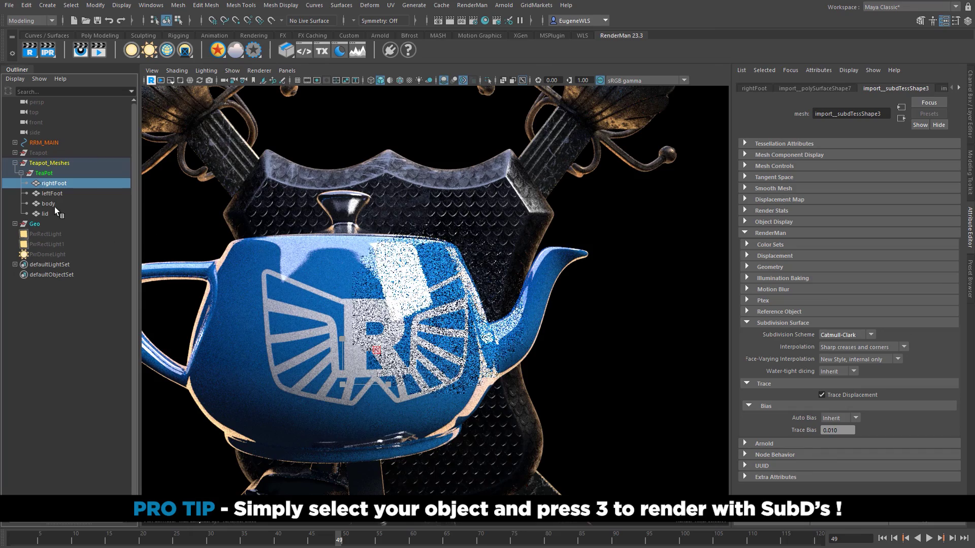
{"action": "left_click", "coordinate": [52, 194]}
{"action": "left_click", "coordinate": [857, 334]}
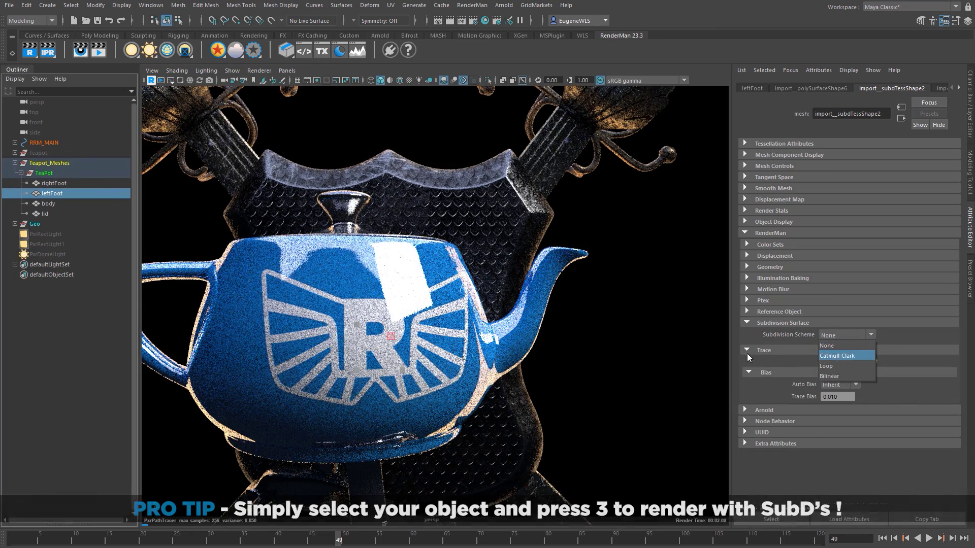
{"action": "left_click", "coordinate": [45, 214]}
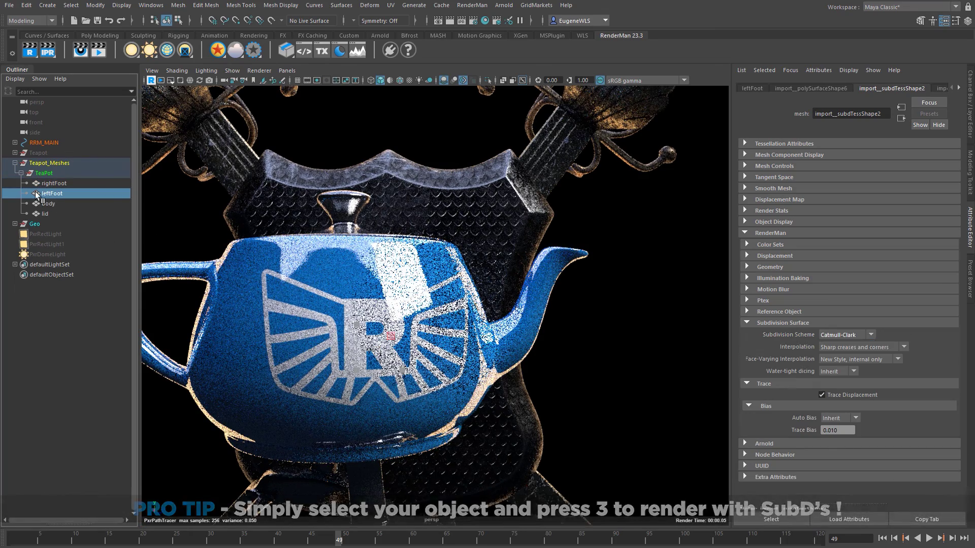
{"action": "left_click", "coordinate": [845, 336]}
{"action": "left_click", "coordinate": [843, 349]}
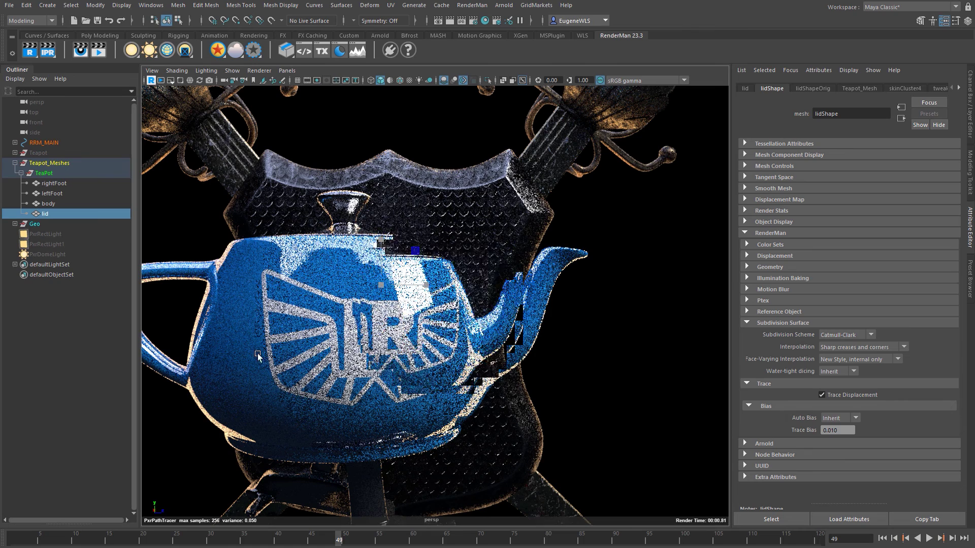
Step: Clear the lid selection and add a third PxrRectLight to the scene
{"action": "scroll", "coordinate": [490, 359], "scroll_direction": "down", "scroll_amount": 5}
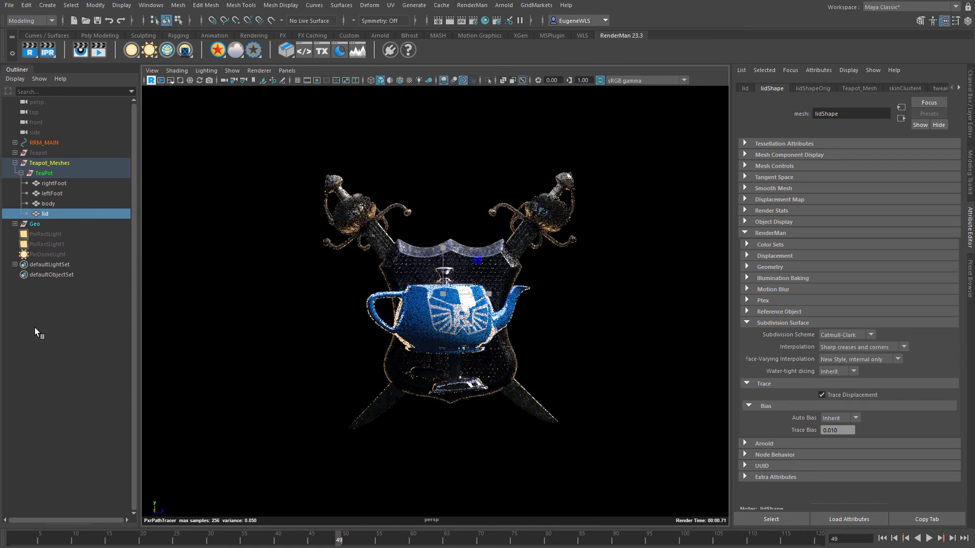
{"action": "left_click", "coordinate": [35, 330]}
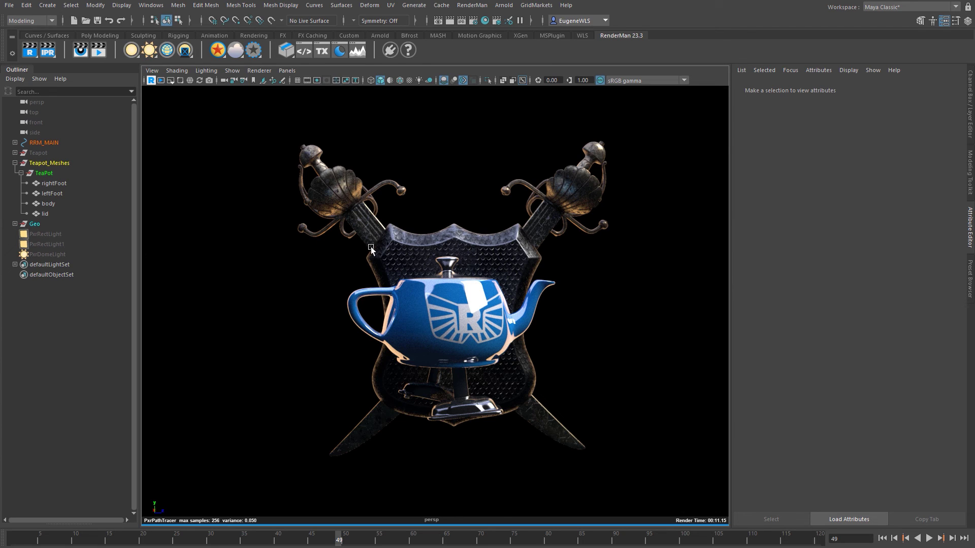
{"action": "left_click", "coordinate": [131, 51]}
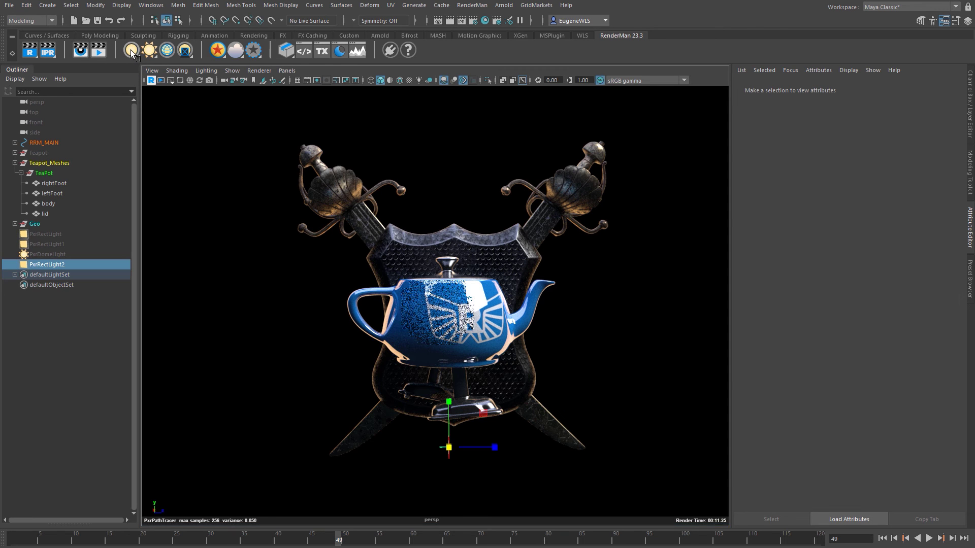
Step: Place PxrRectLight2 on the teapot's handle side, rotate it to face sideways across the scene and scale it into a tall panel
{"action": "left_click_drag", "start_coordinate": [445, 418], "coordinate": [361, 304], "text": "alt"}
{"action": "key", "text": "e"}
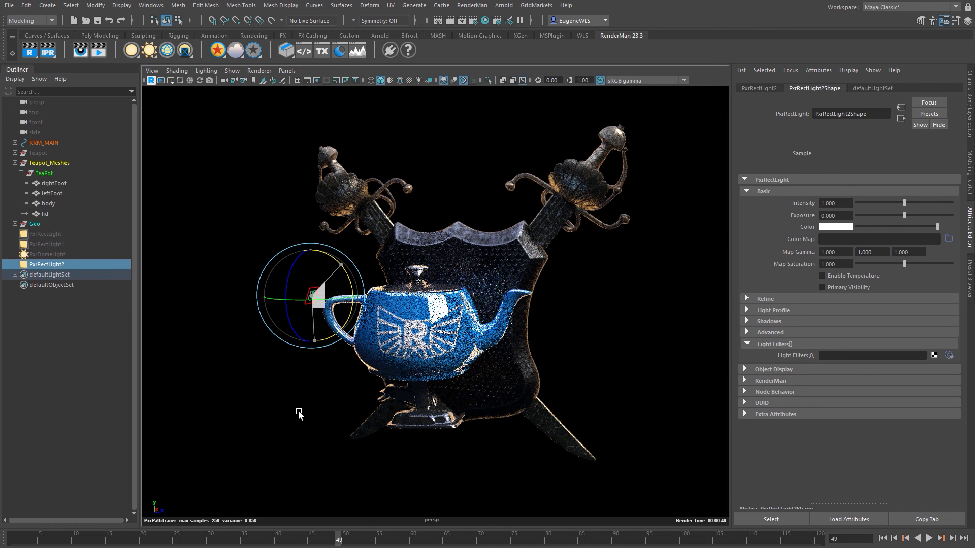
{"action": "left_click_drag", "start_coordinate": [335, 341], "coordinate": [352, 285]}
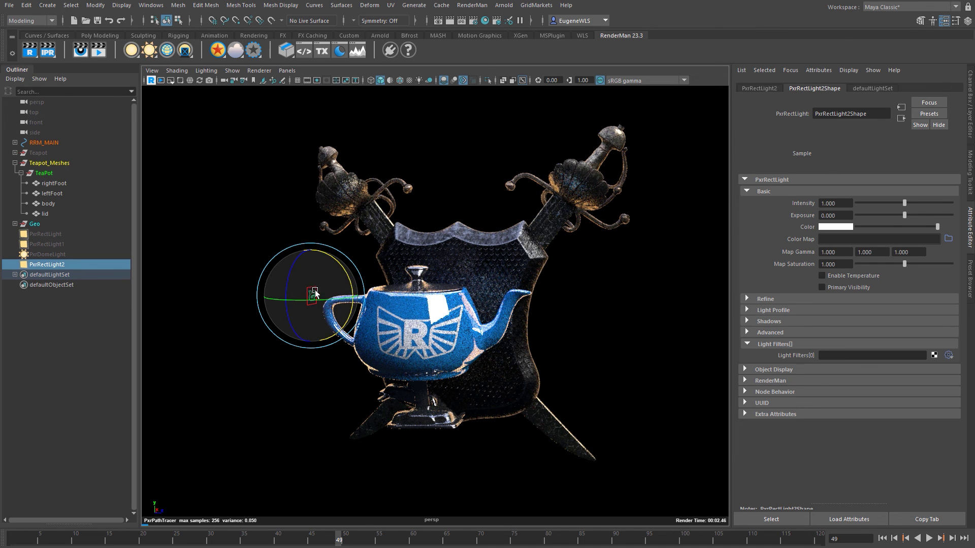
{"action": "key", "text": "r"}
{"action": "left_click_drag", "start_coordinate": [310, 340], "coordinate": [409, 282]}
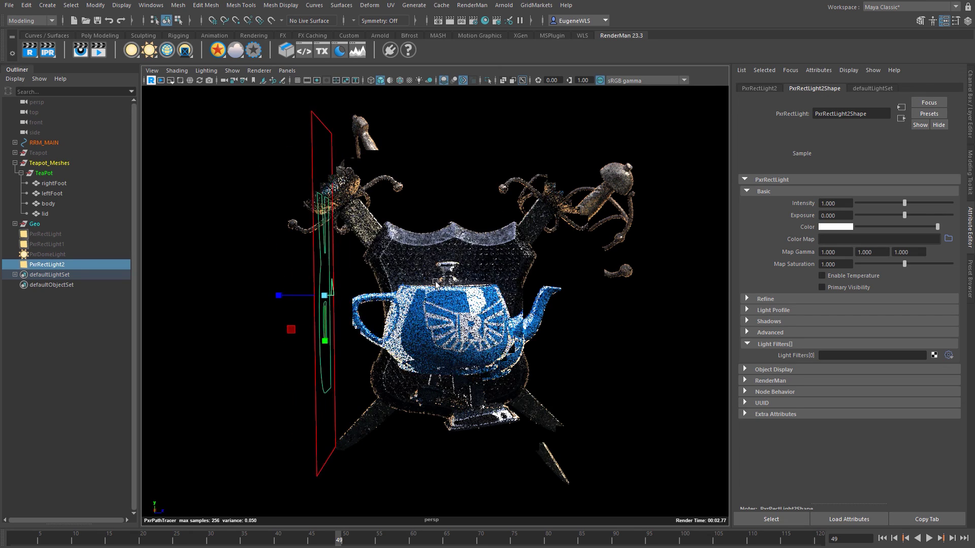
Step: Enable temperature on PxrRectLight2 at about 2331 and move the light slightly farther back in the scene
{"action": "left_click", "coordinate": [822, 275]}
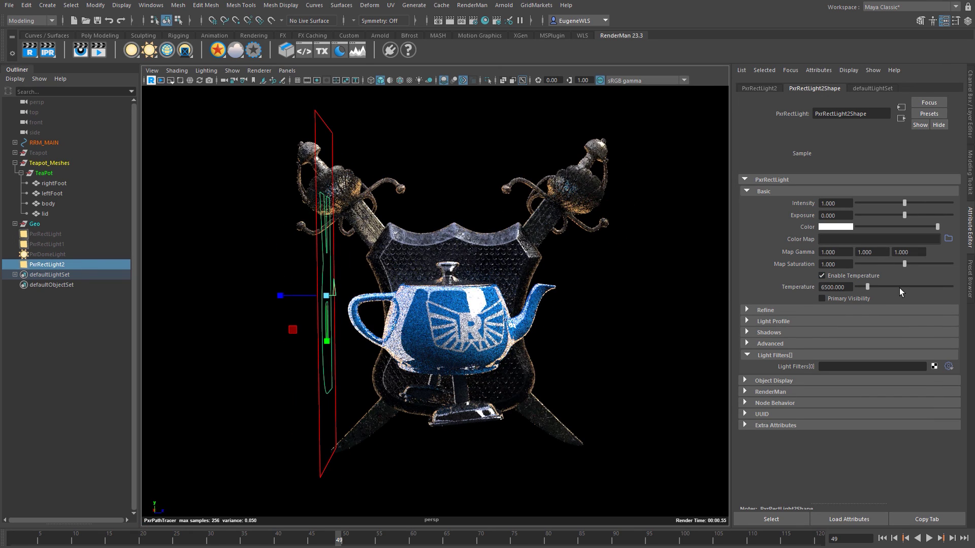
{"action": "left_click_drag", "start_coordinate": [870, 289], "coordinate": [860, 288]}
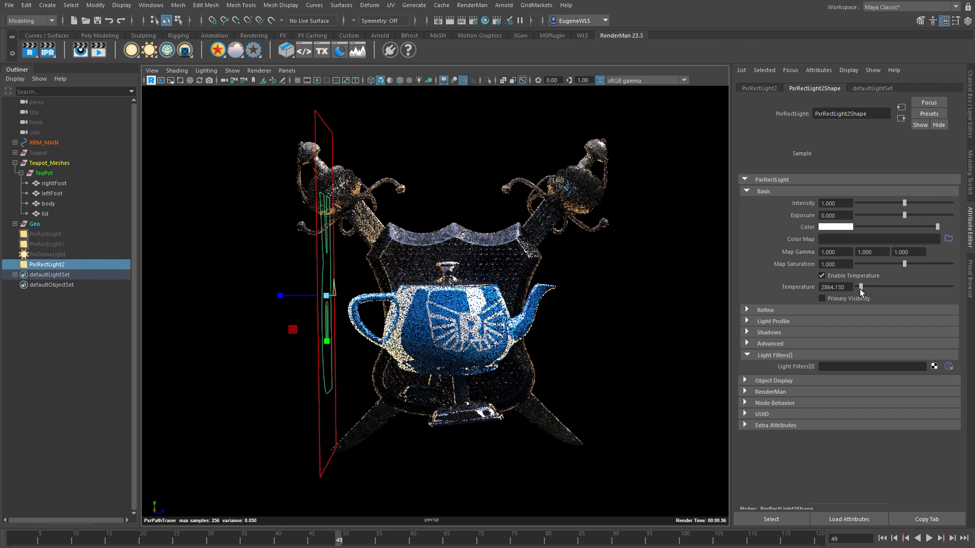
{"action": "left_click_drag", "start_coordinate": [396, 284], "coordinate": [274, 280], "text": "alt"}
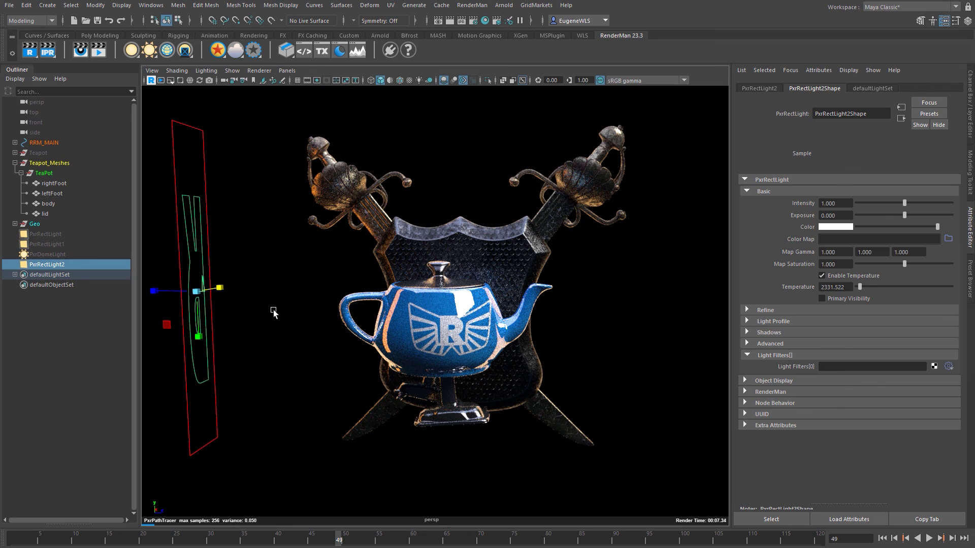
{"action": "key", "text": "w"}
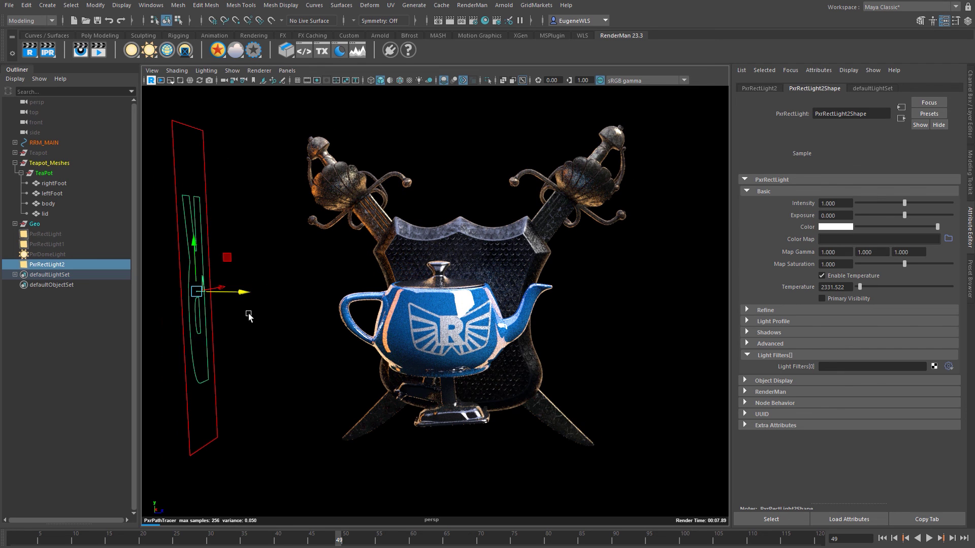
{"action": "mouse_move", "coordinate": [219, 287]}
{"action": "left_mouse_down"}
{"action": "mouse_move", "coordinate": [263, 277]}
{"action": "mouse_move", "coordinate": [213, 285]}
{"action": "mouse_move", "coordinate": [157, 326]}
{"action": "mouse_move", "coordinate": [201, 283]}
{"action": "mouse_move", "coordinate": [206, 291]}
{"action": "left_mouse_up"}
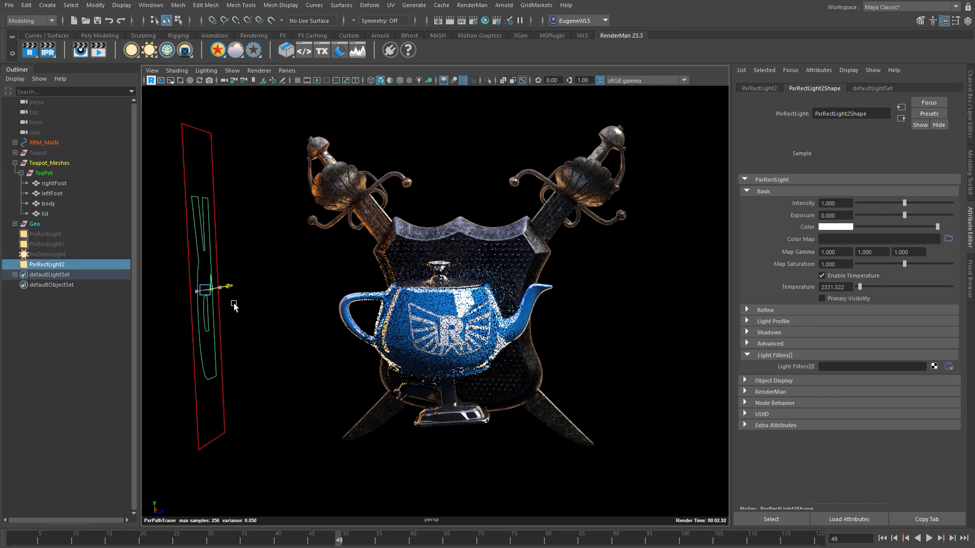
Step: Raise the intensity of PxrRectLight2, clear the selection and scrub the animation to frame 33
{"action": "left_click_drag", "start_coordinate": [905, 203], "coordinate": [939, 202]}
{"action": "middle_click_drag", "start_coordinate": [496, 395], "coordinate": [468, 396]}
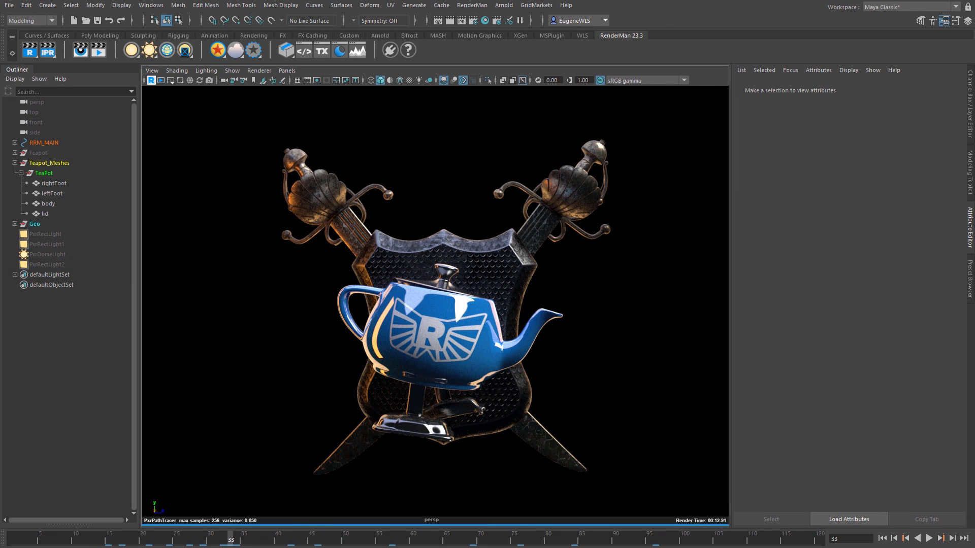